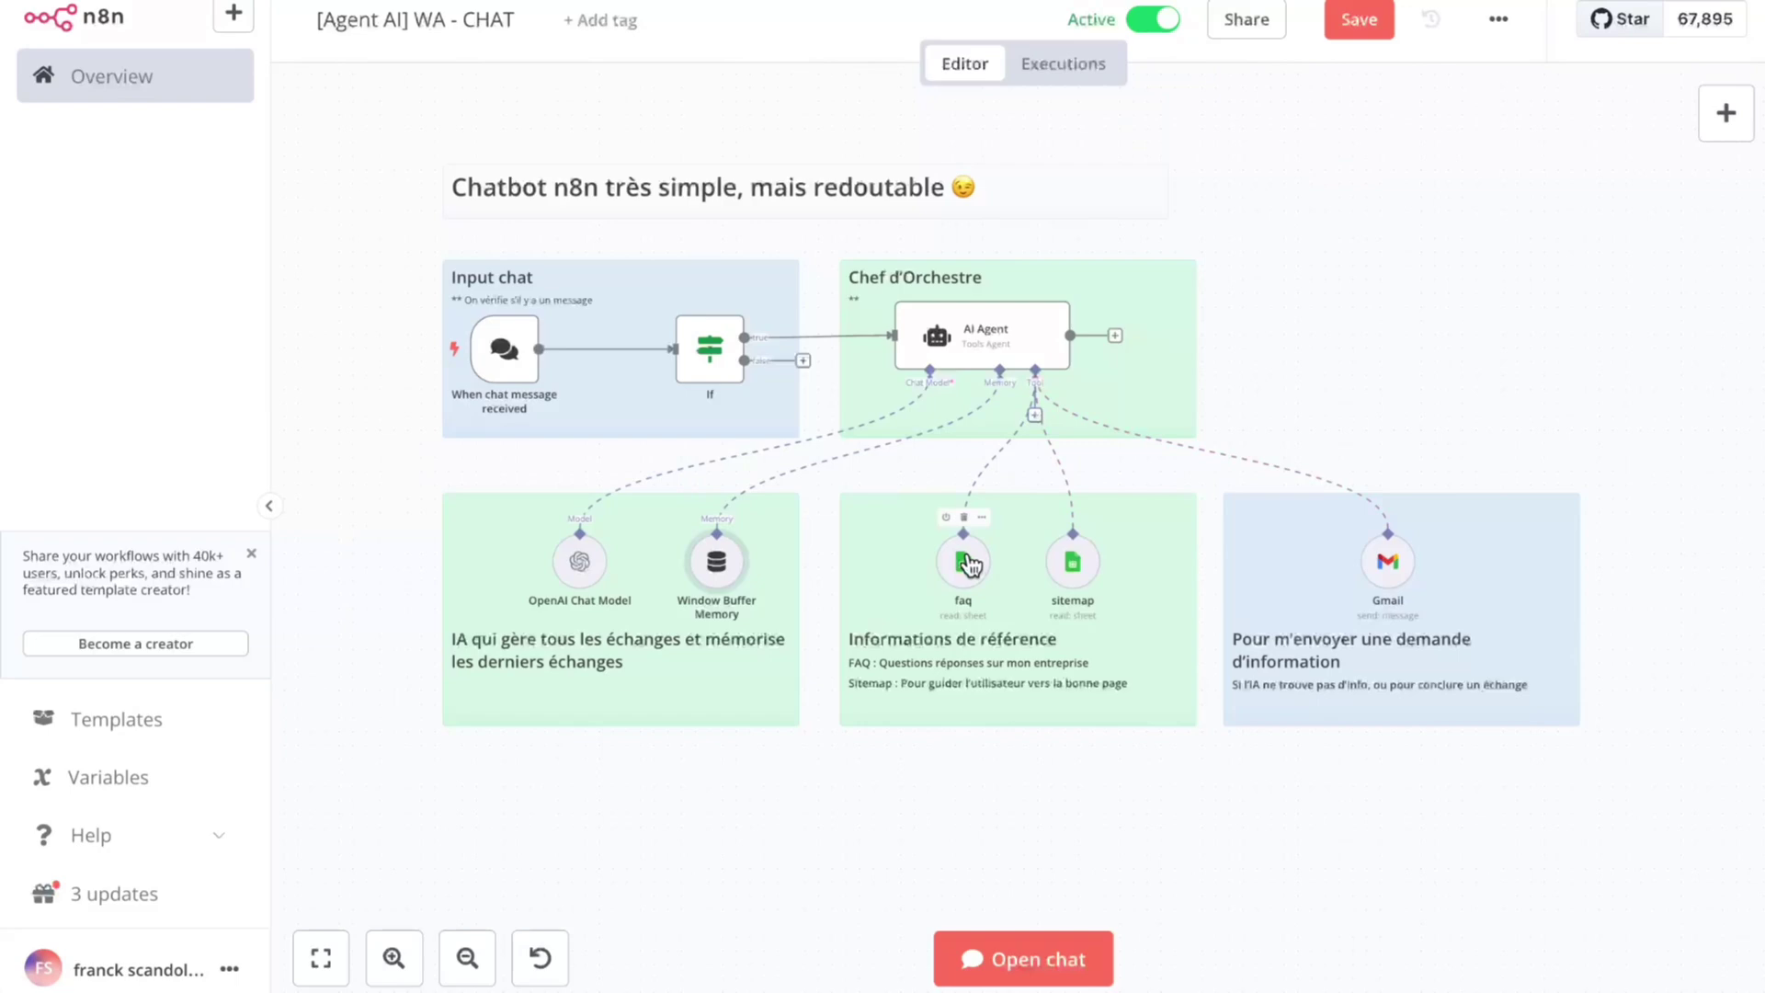
pyautogui.doubleClick(966, 564)
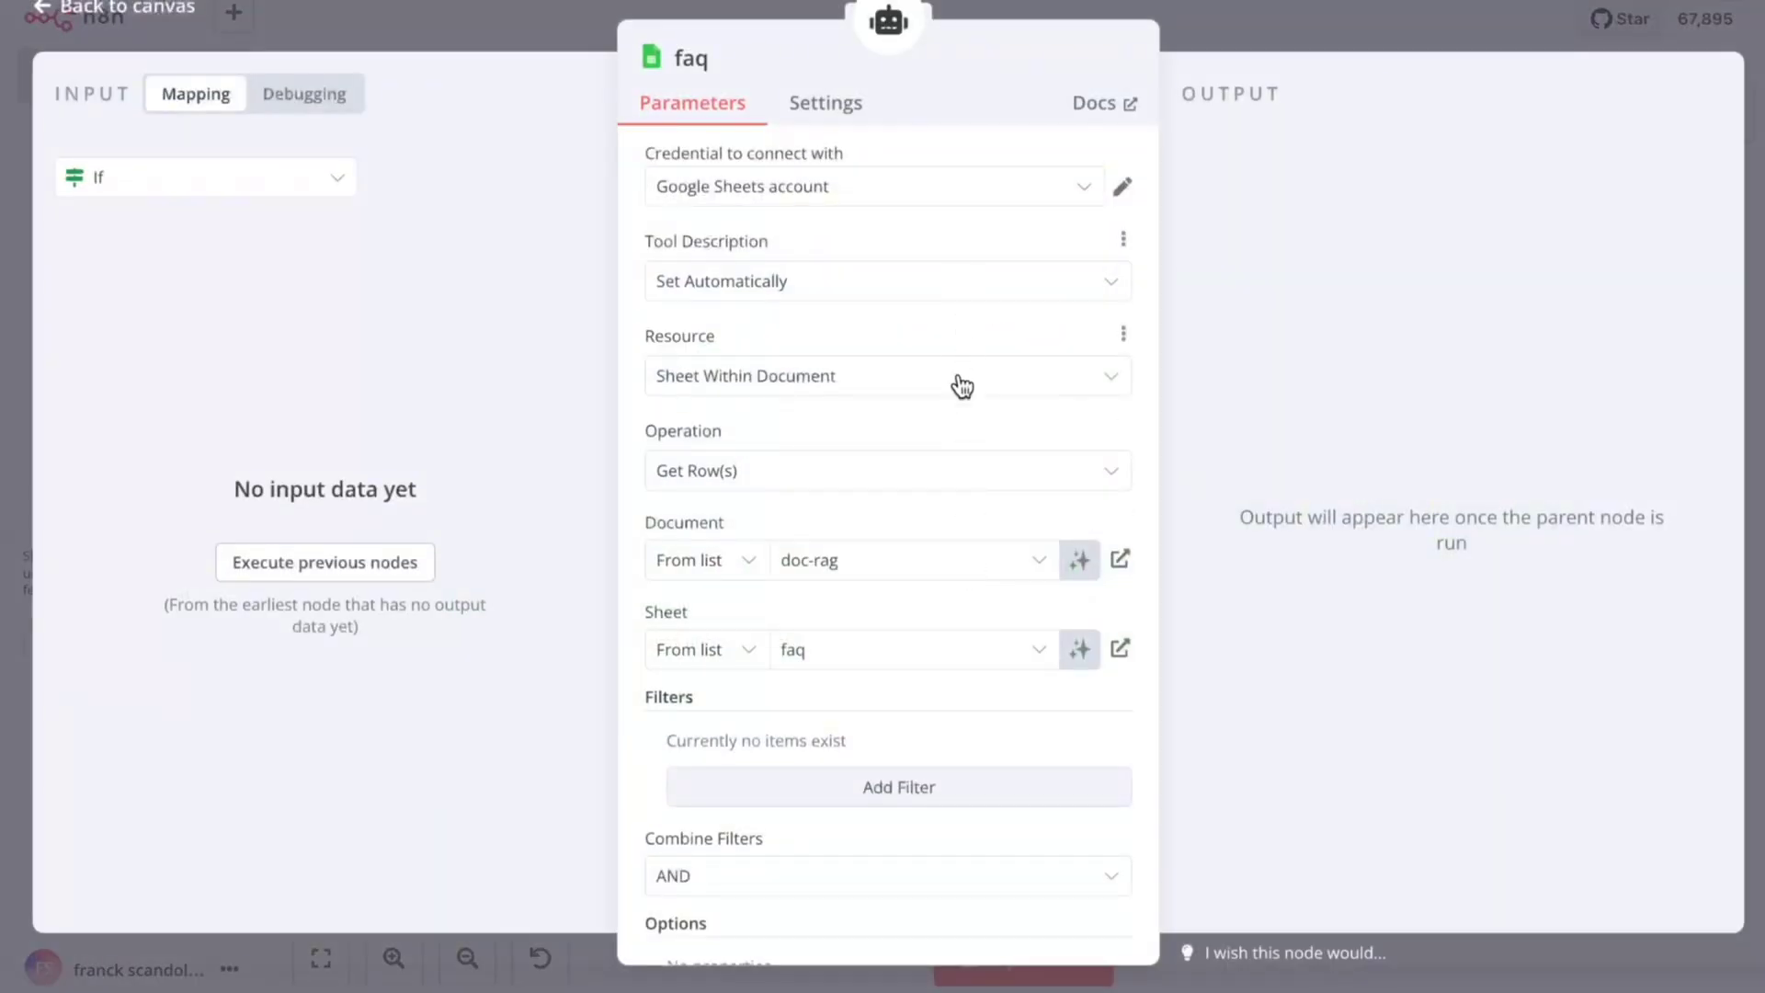
pyautogui.scroll(-2, 941, 626)
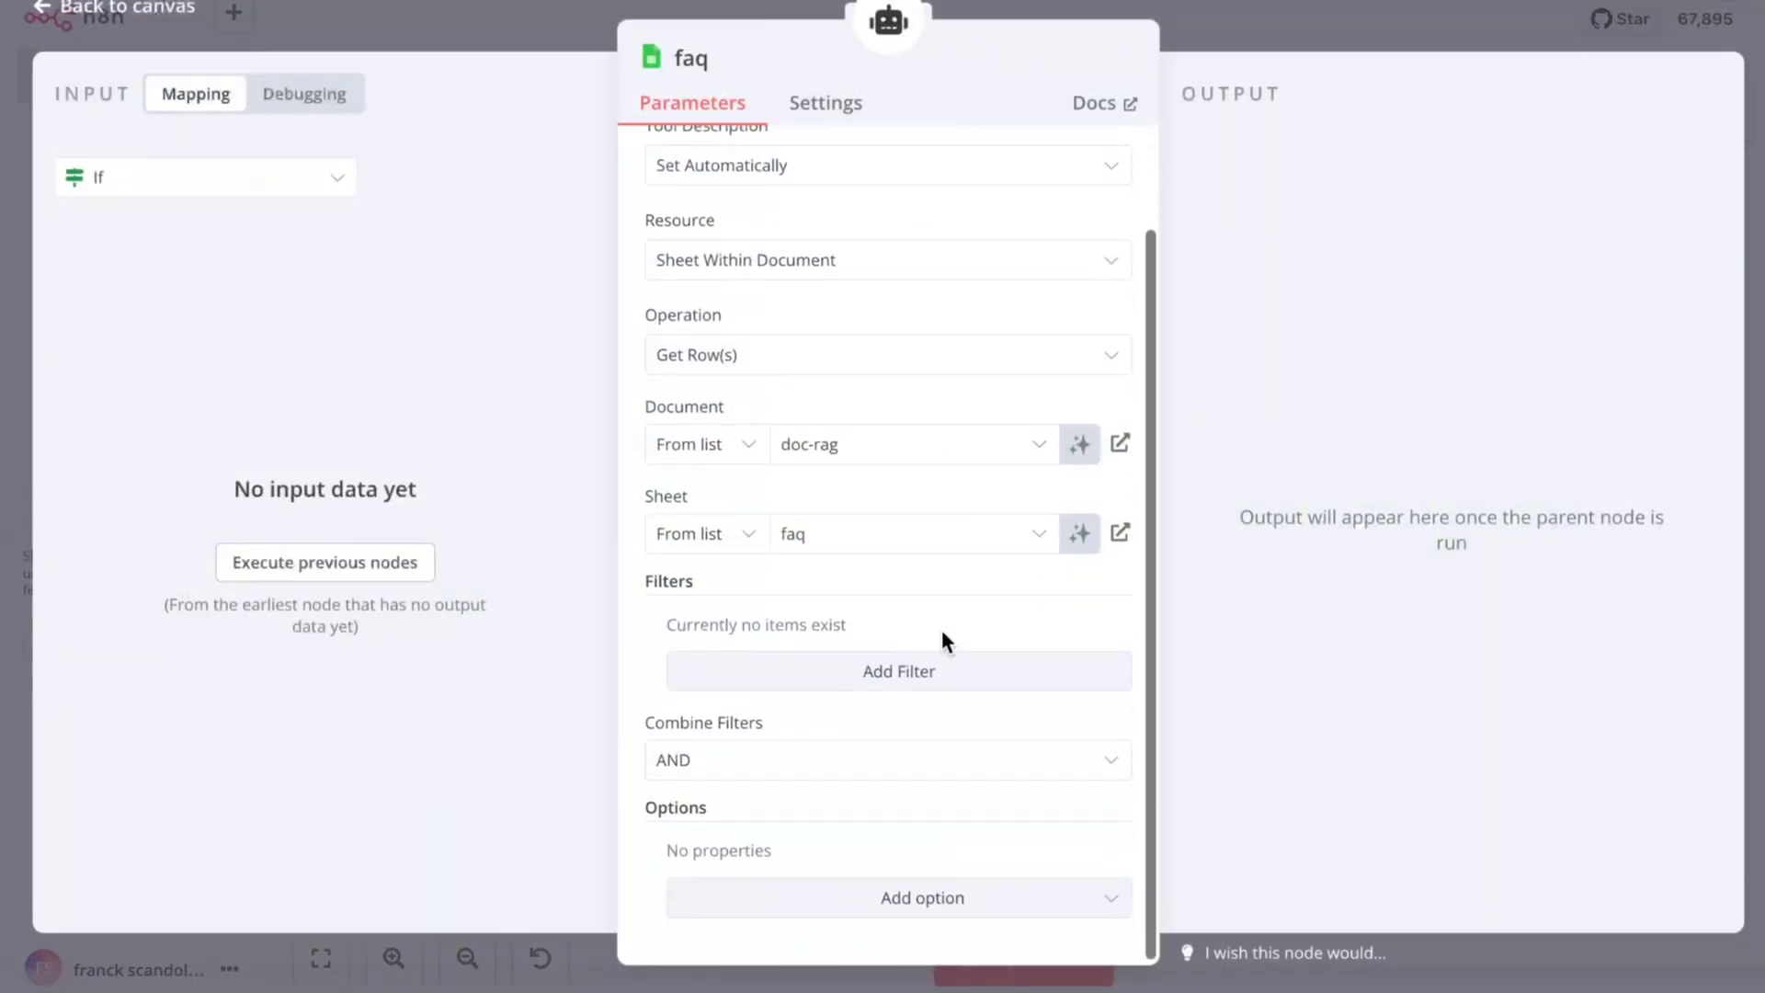
pyautogui.scroll(2, 943, 616)
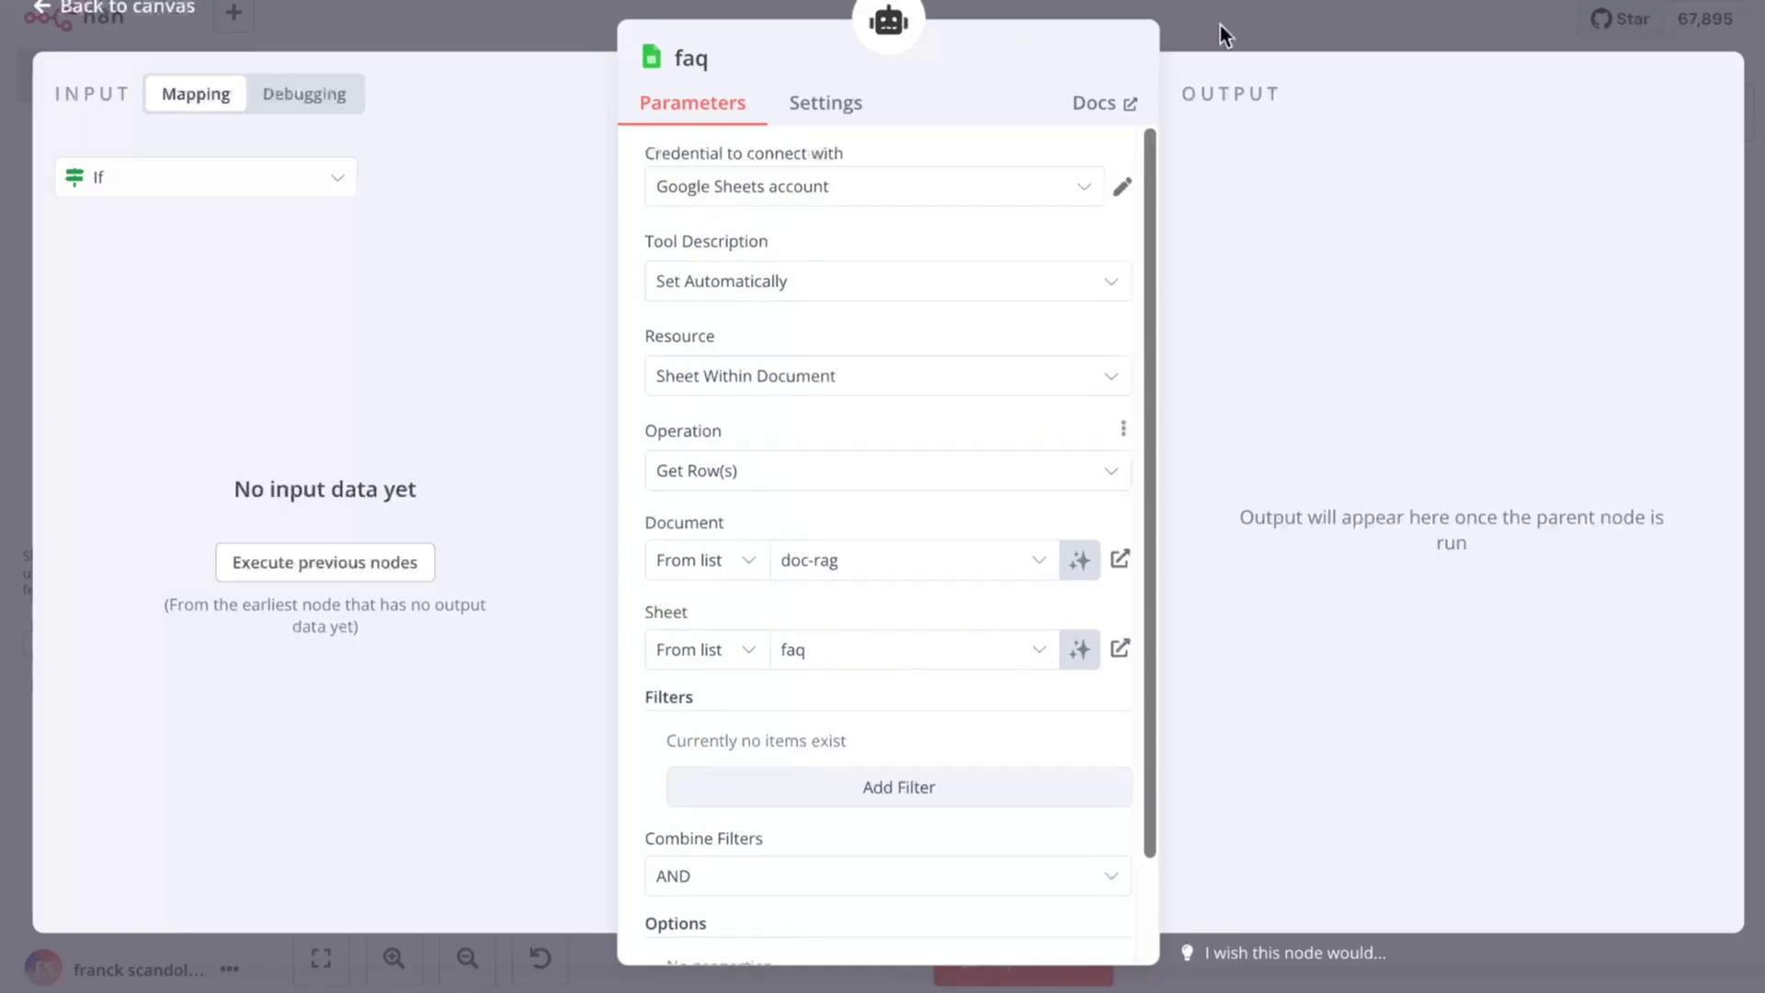
pyautogui.click(1221, 20)
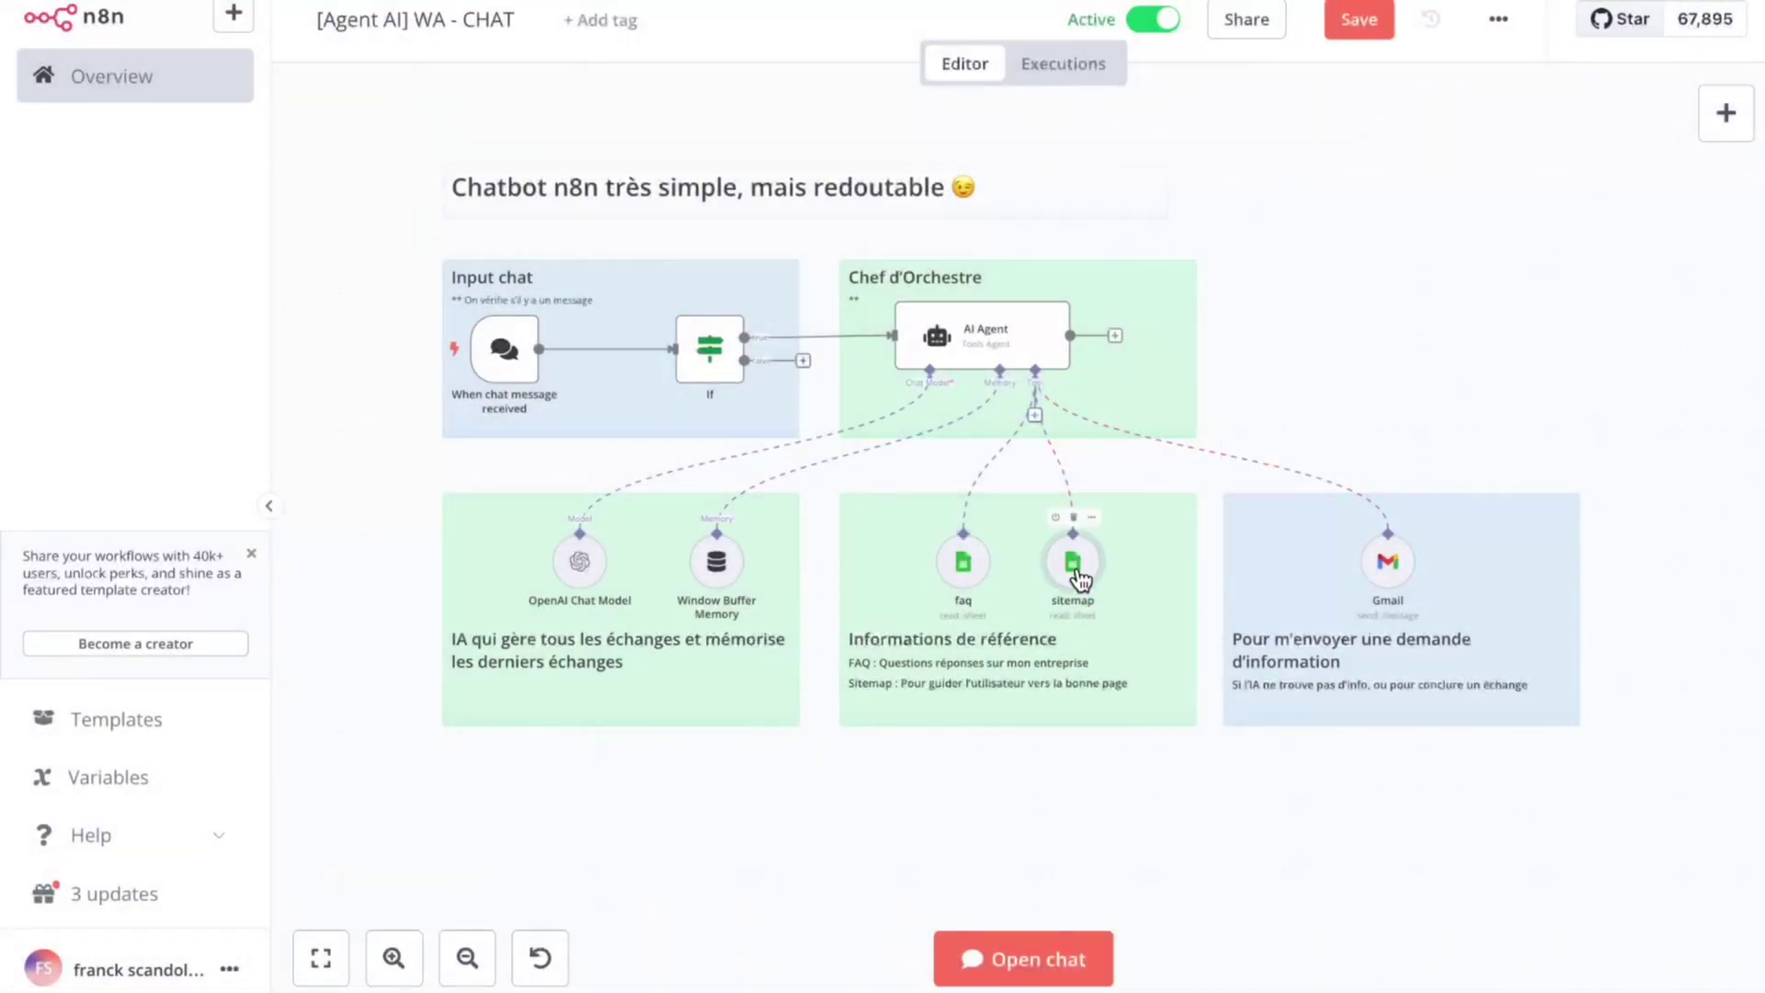
pyautogui.doubleClick(1073, 561)
pyautogui.scroll(-2, 961, 331)
pyautogui.scroll(2, 958, 316)
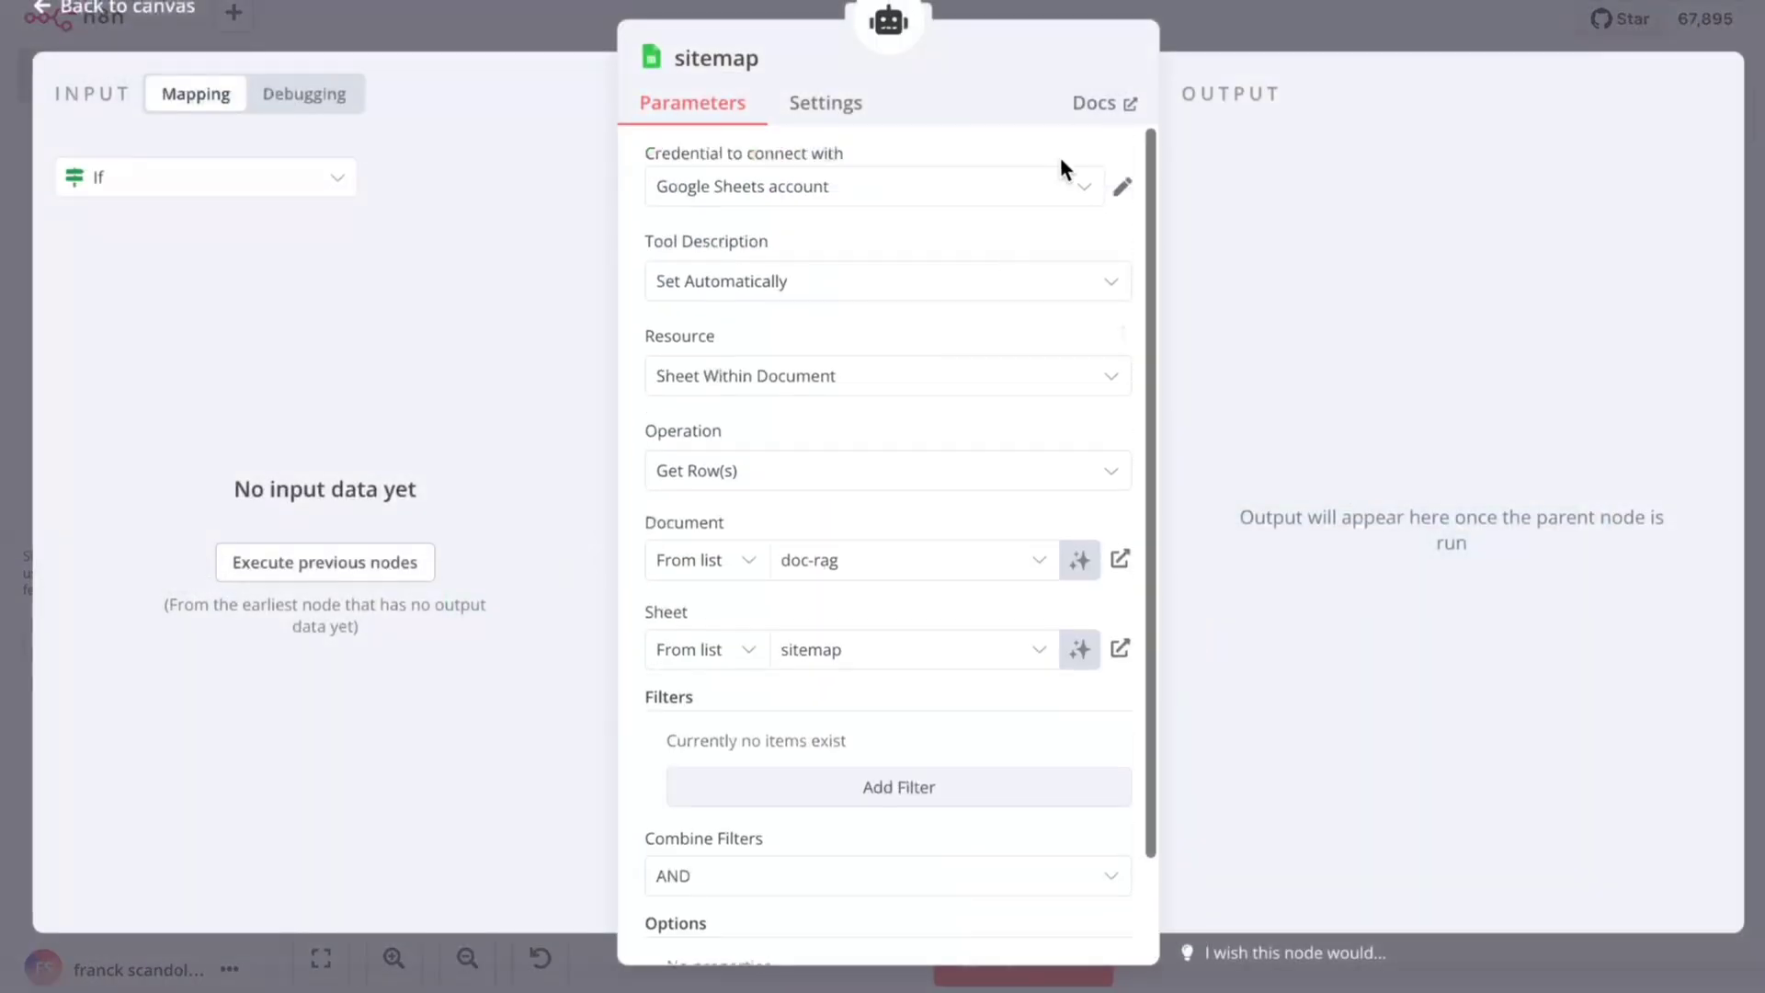
pyautogui.click(1216, 9)
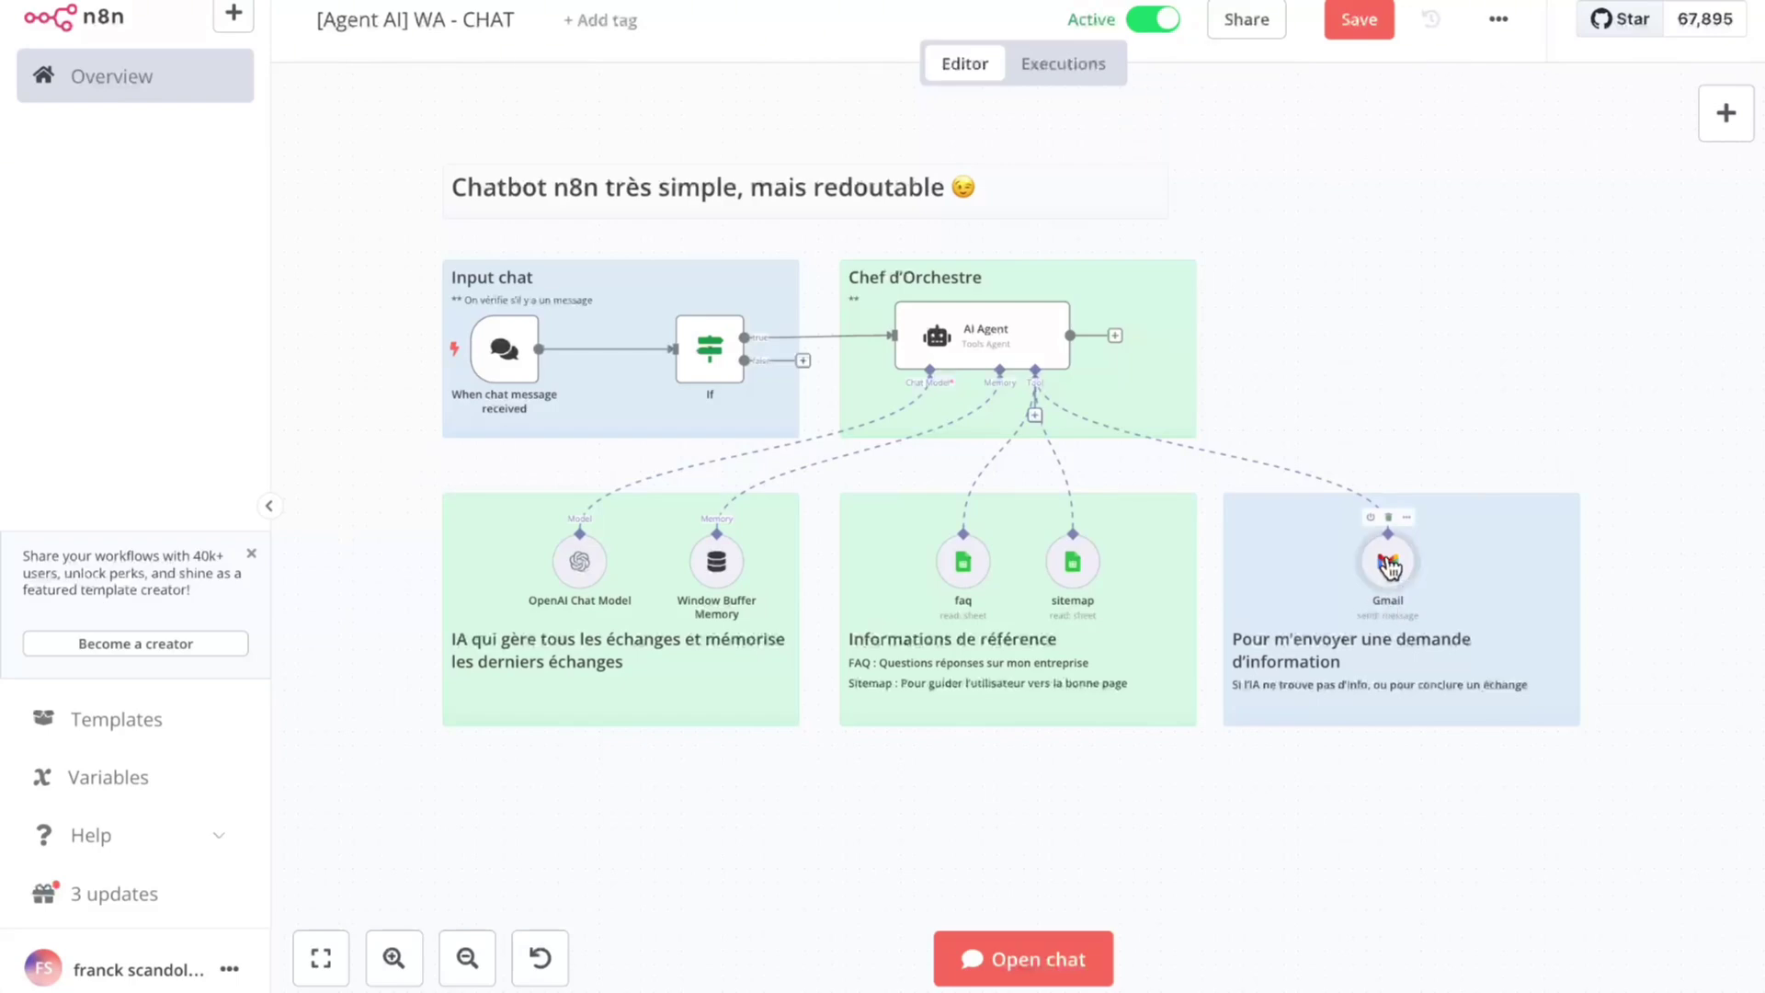
# Step: Open the Gmail tool node and scroll through its send-message parameters
pyautogui.doubleClick(1389, 567)
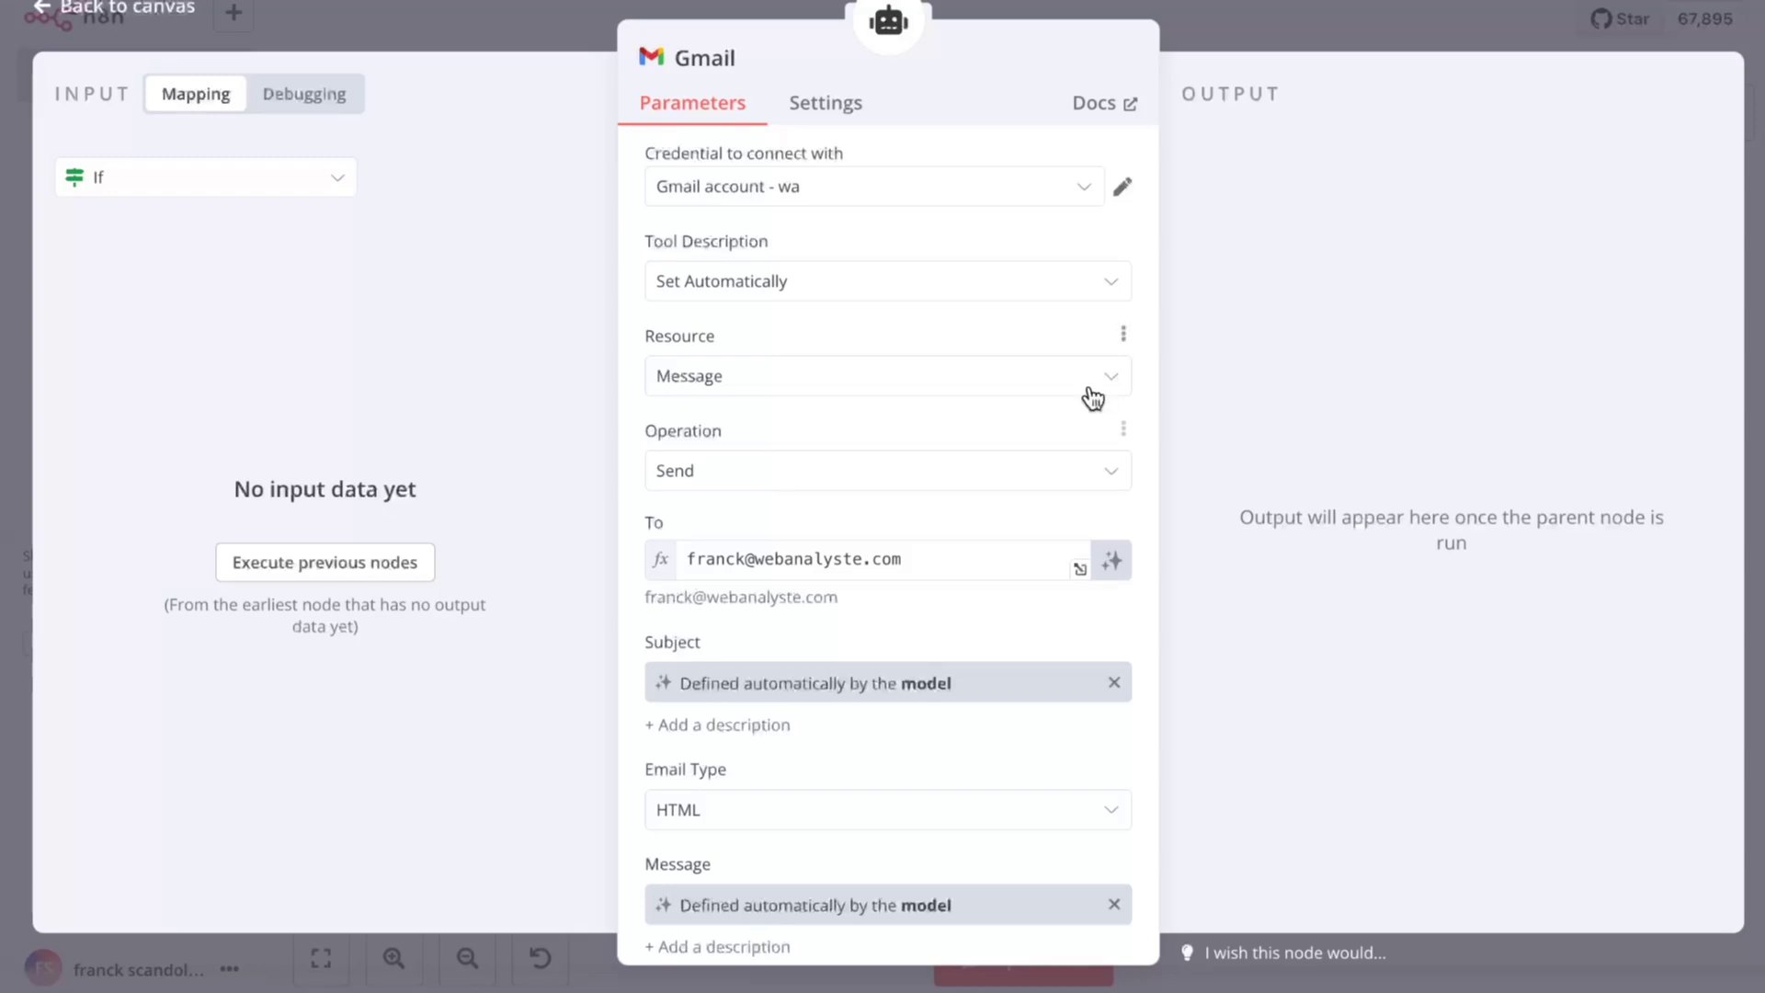
pyautogui.scroll(-3, 1091, 432)
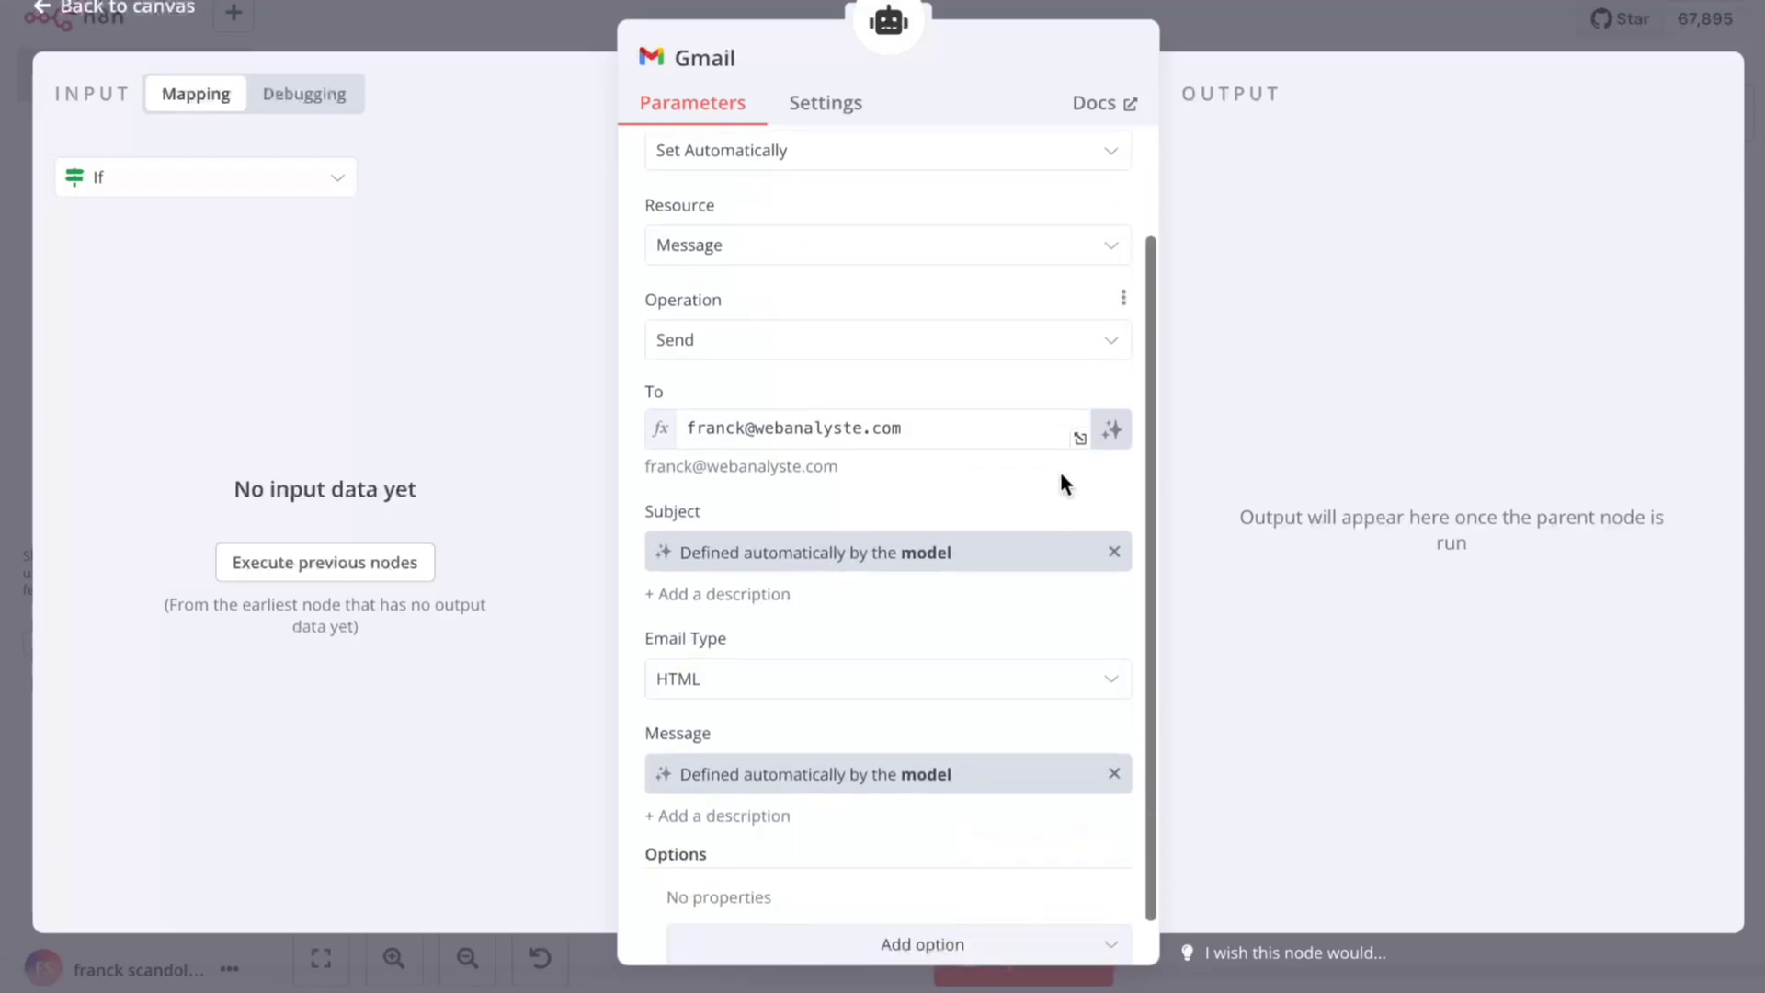
pyautogui.scroll(-1, 1052, 482)
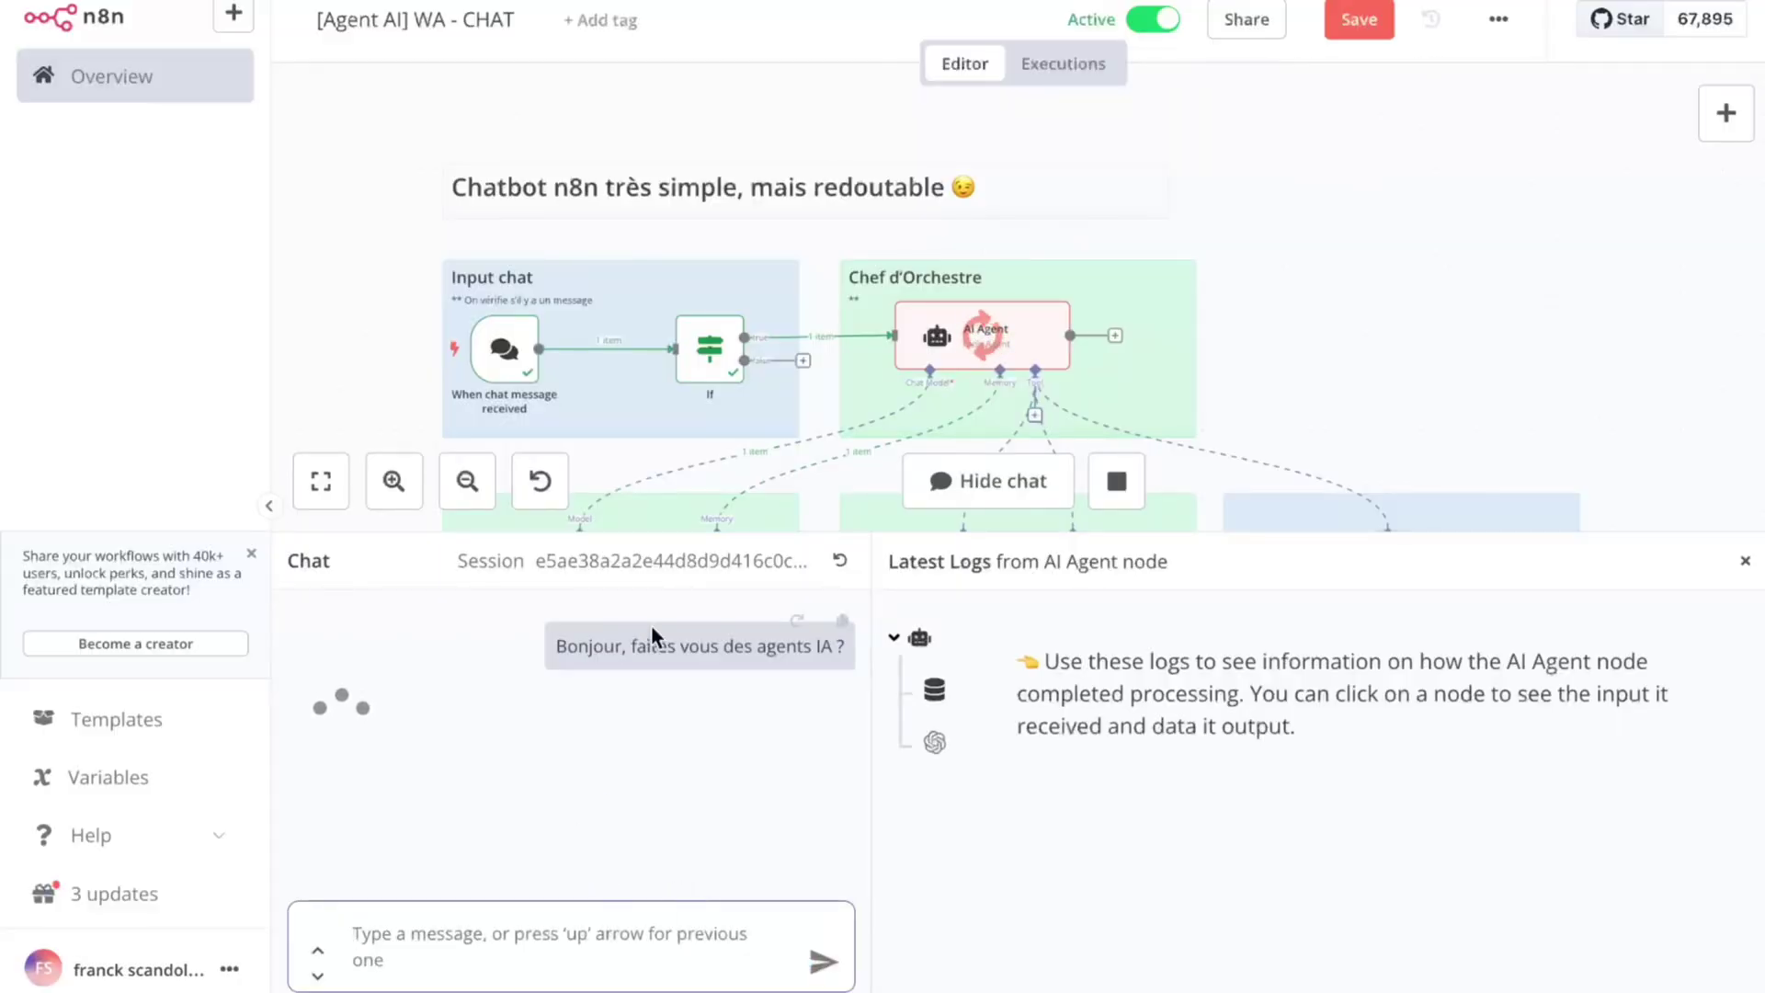
# Step: Ask the chatbot 'ou se trouve la page des agents ia' and follow its Expertise Agents IA link
pyautogui.scroll(-1, 1075, 318)
pyautogui.scroll(-5, 1076, 318)
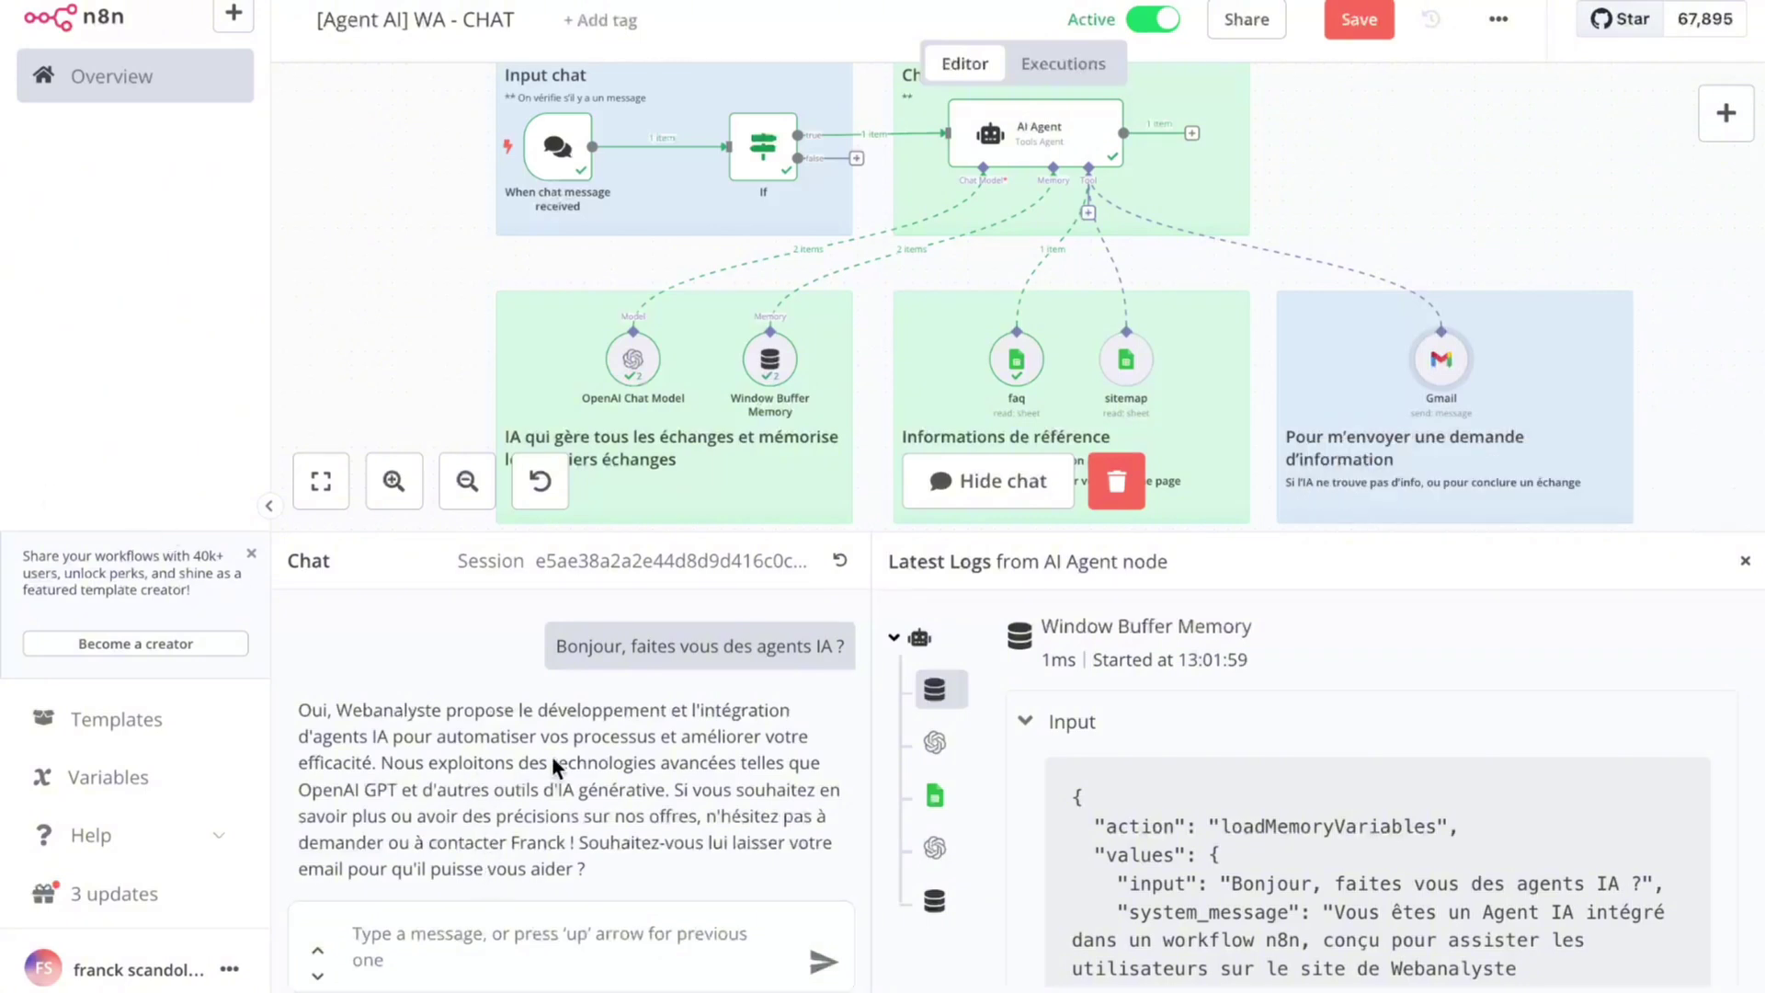
pyautogui.click(482, 929)
pyautogui.write('ou se')
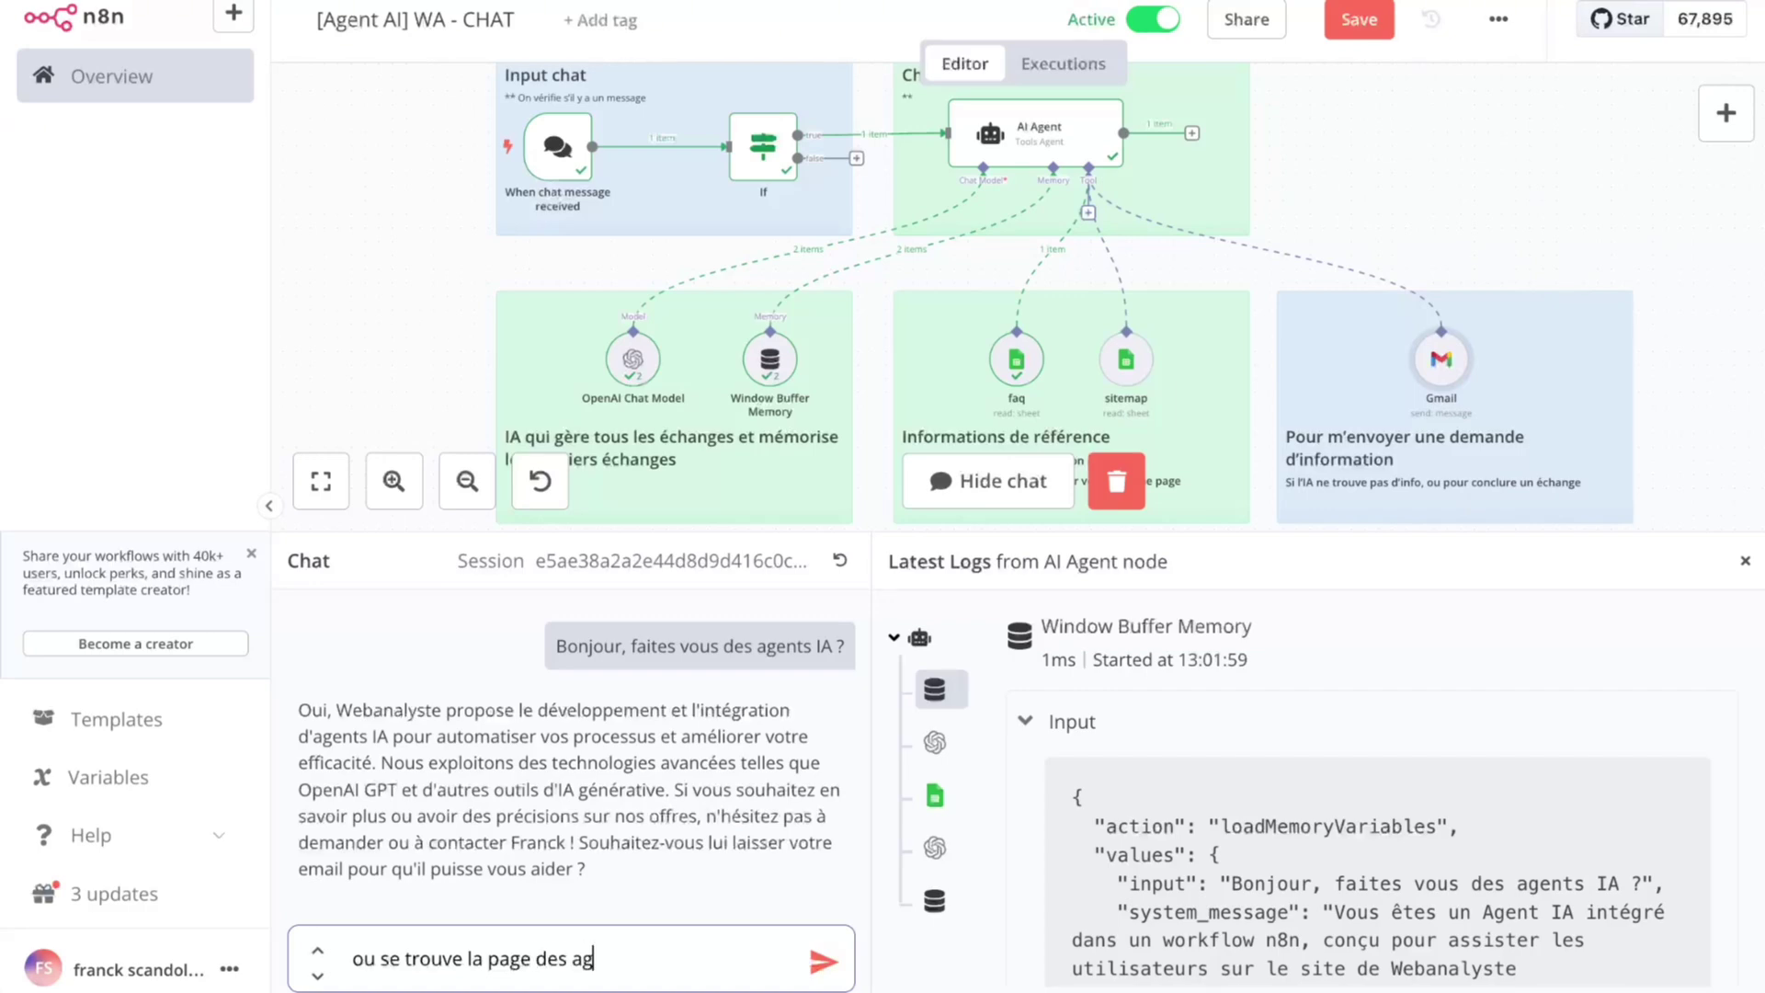
pyautogui.write('trouve la page des agents ia')
pyautogui.press('Return')
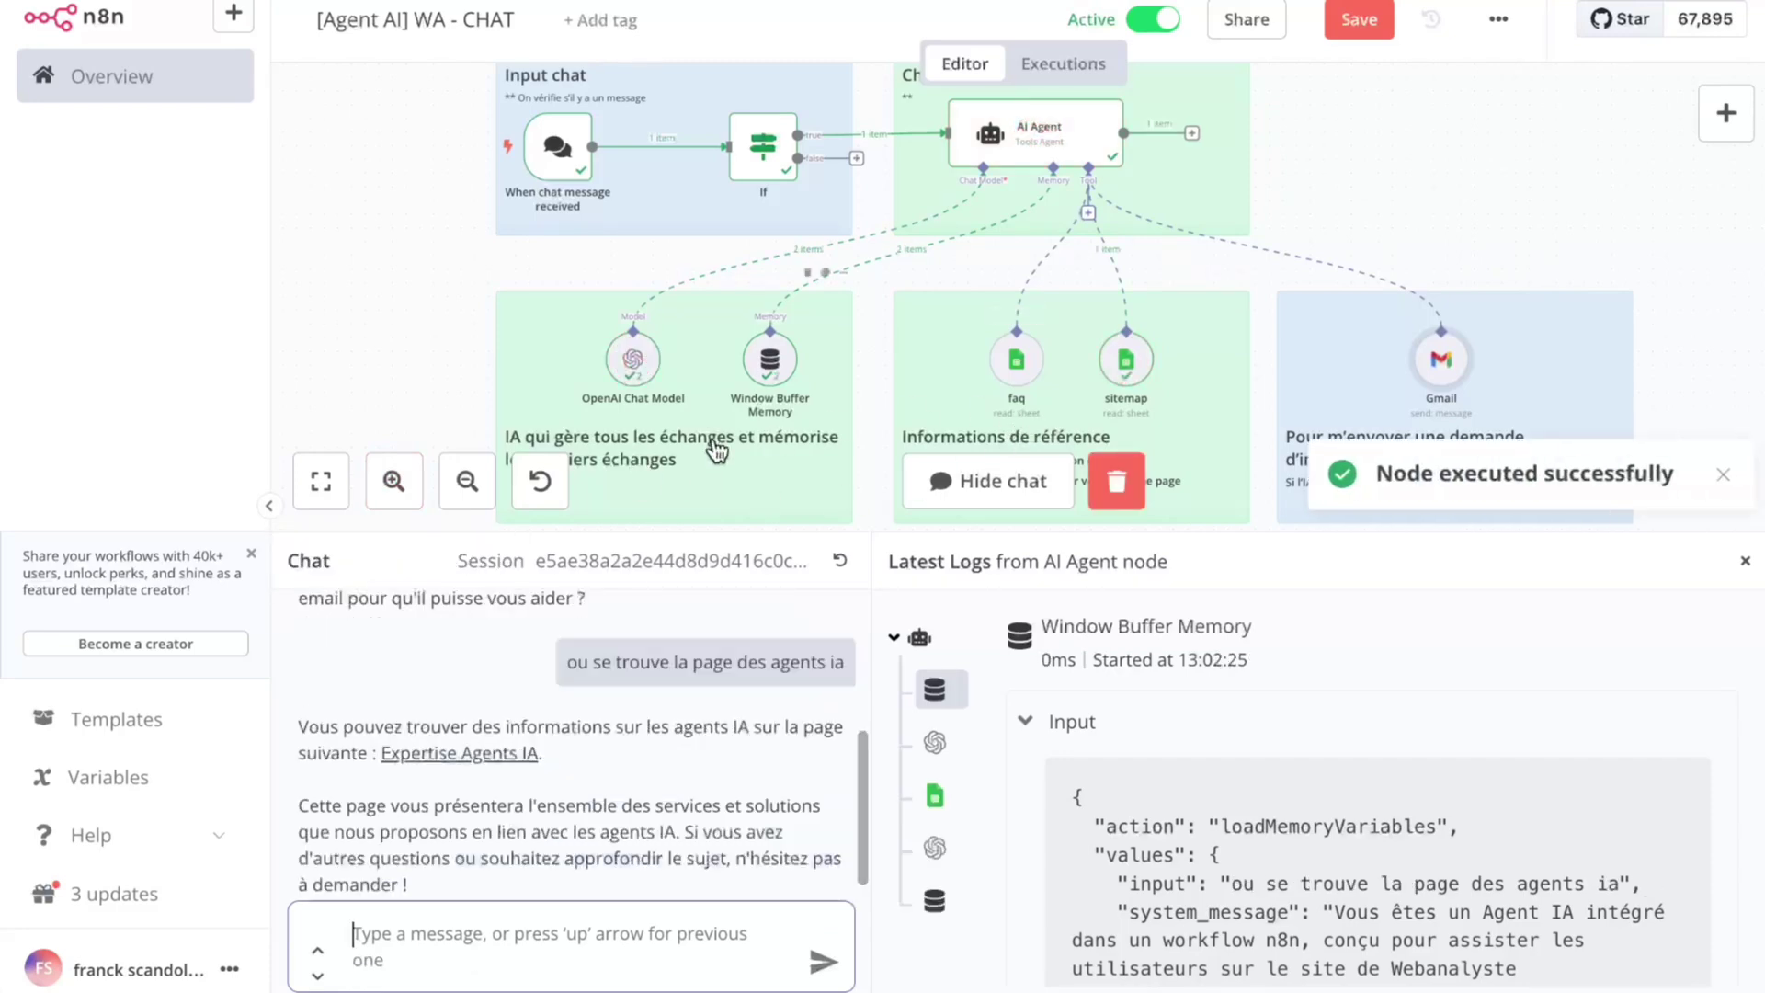
pyautogui.scroll(1, 651, 756)
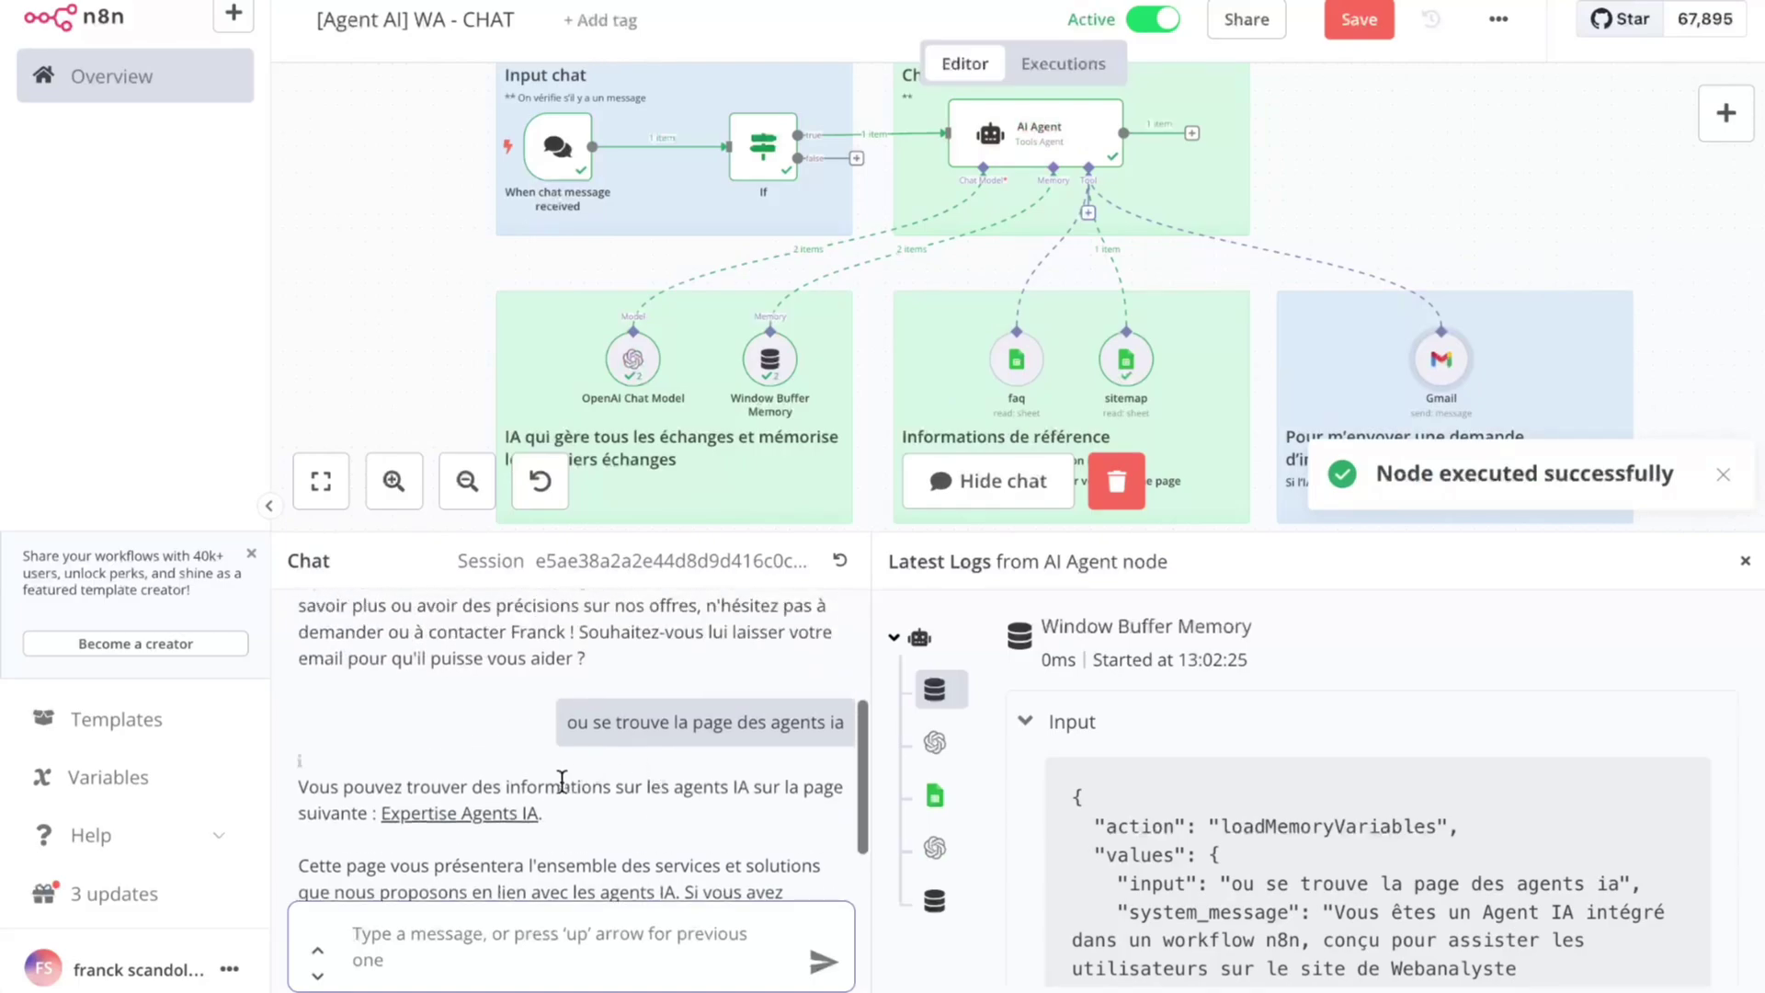
pyautogui.click(514, 813)
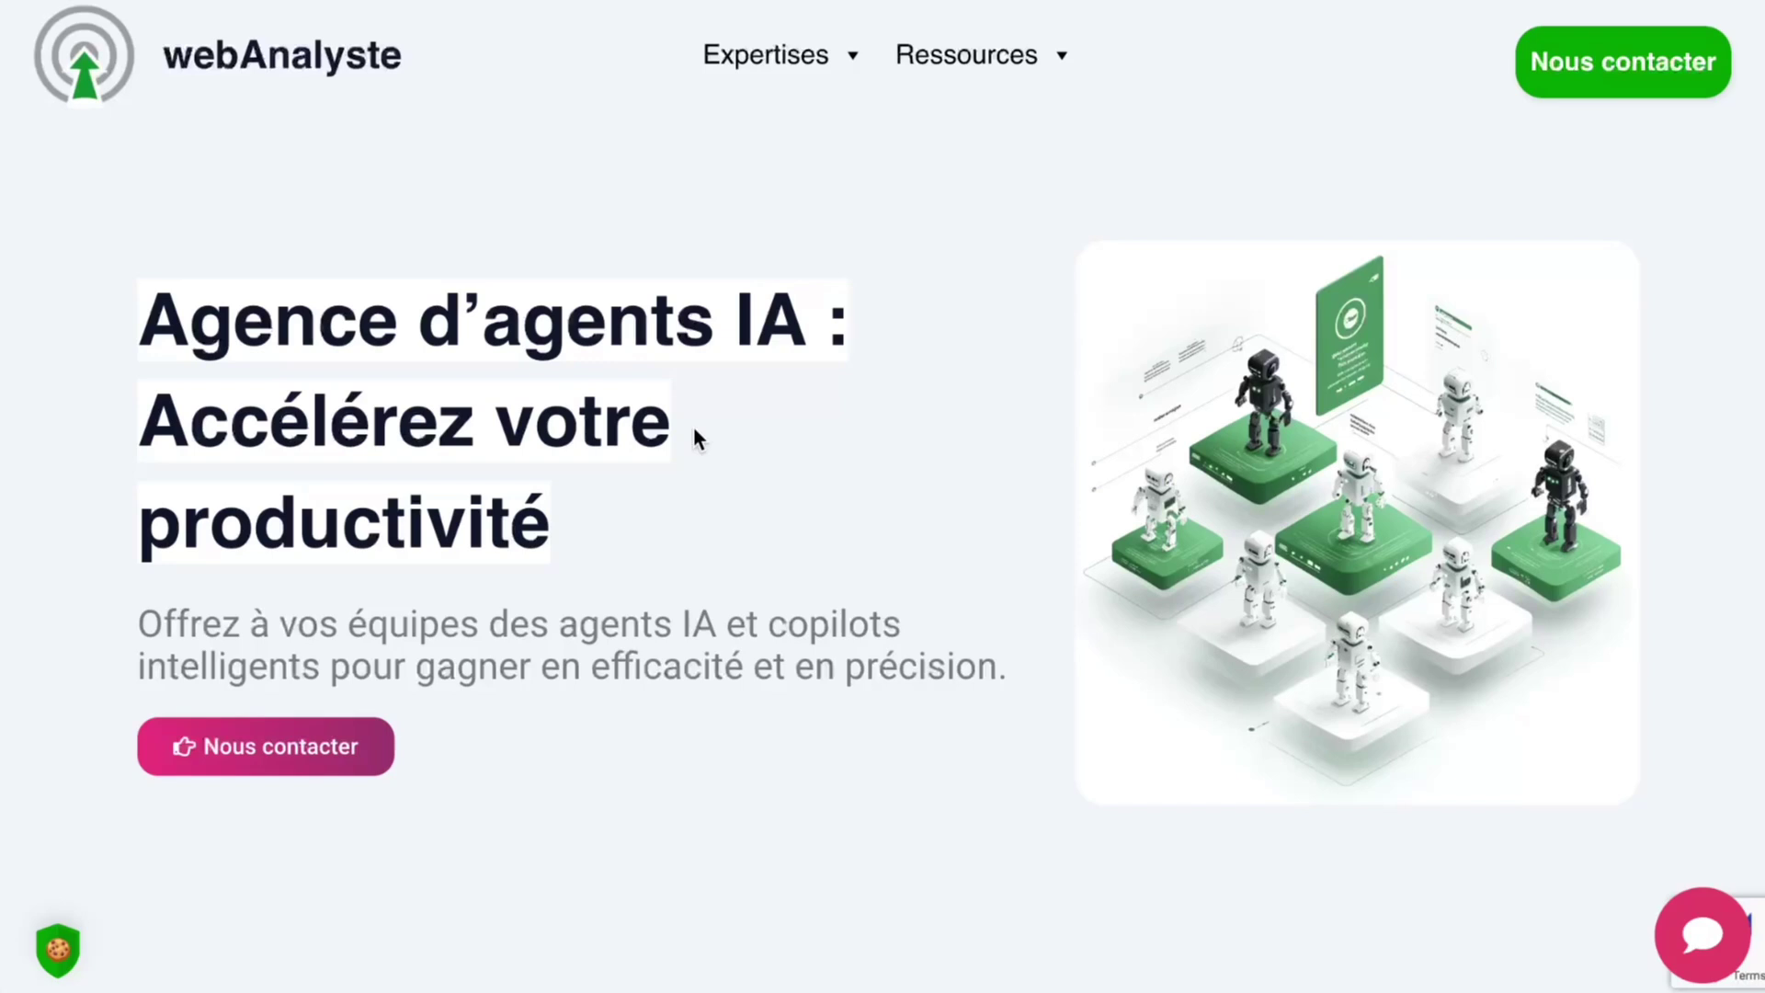
# Step: Scroll the webAnalyste 'Agence d'agents IA' page to view its 8-step method and expertise section
pyautogui.scroll(-20, 706, 483)
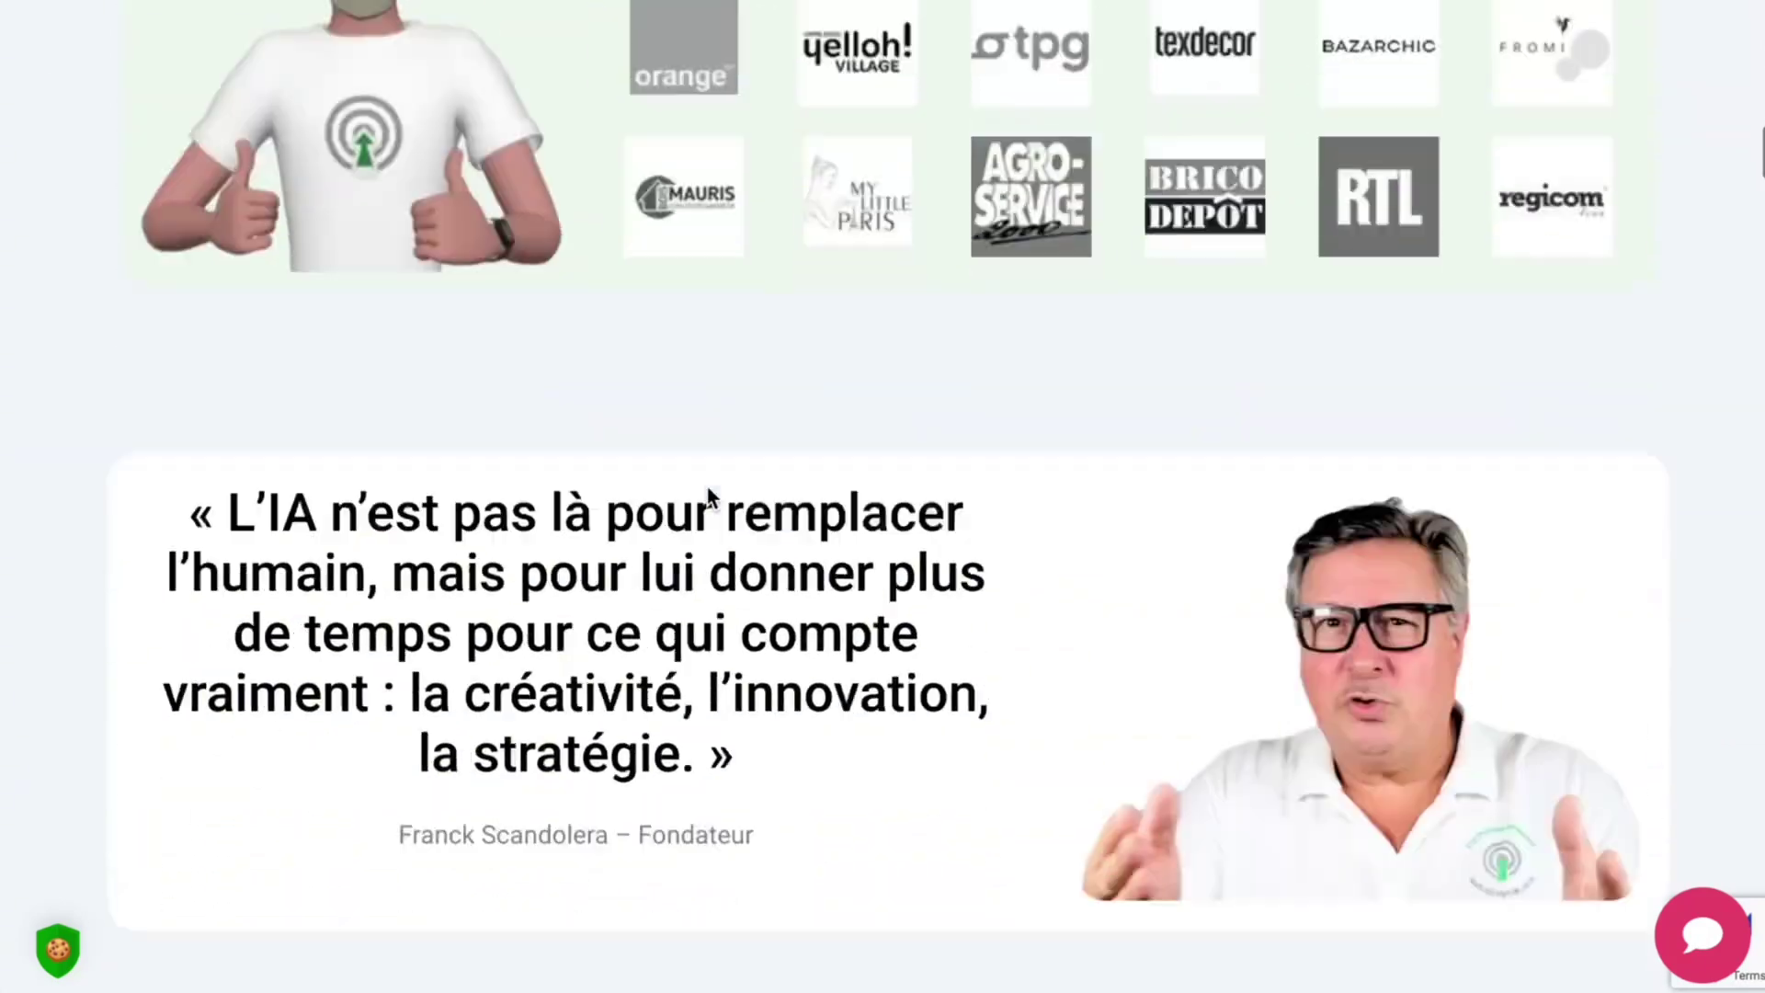
pyautogui.scroll(-20, 708, 496)
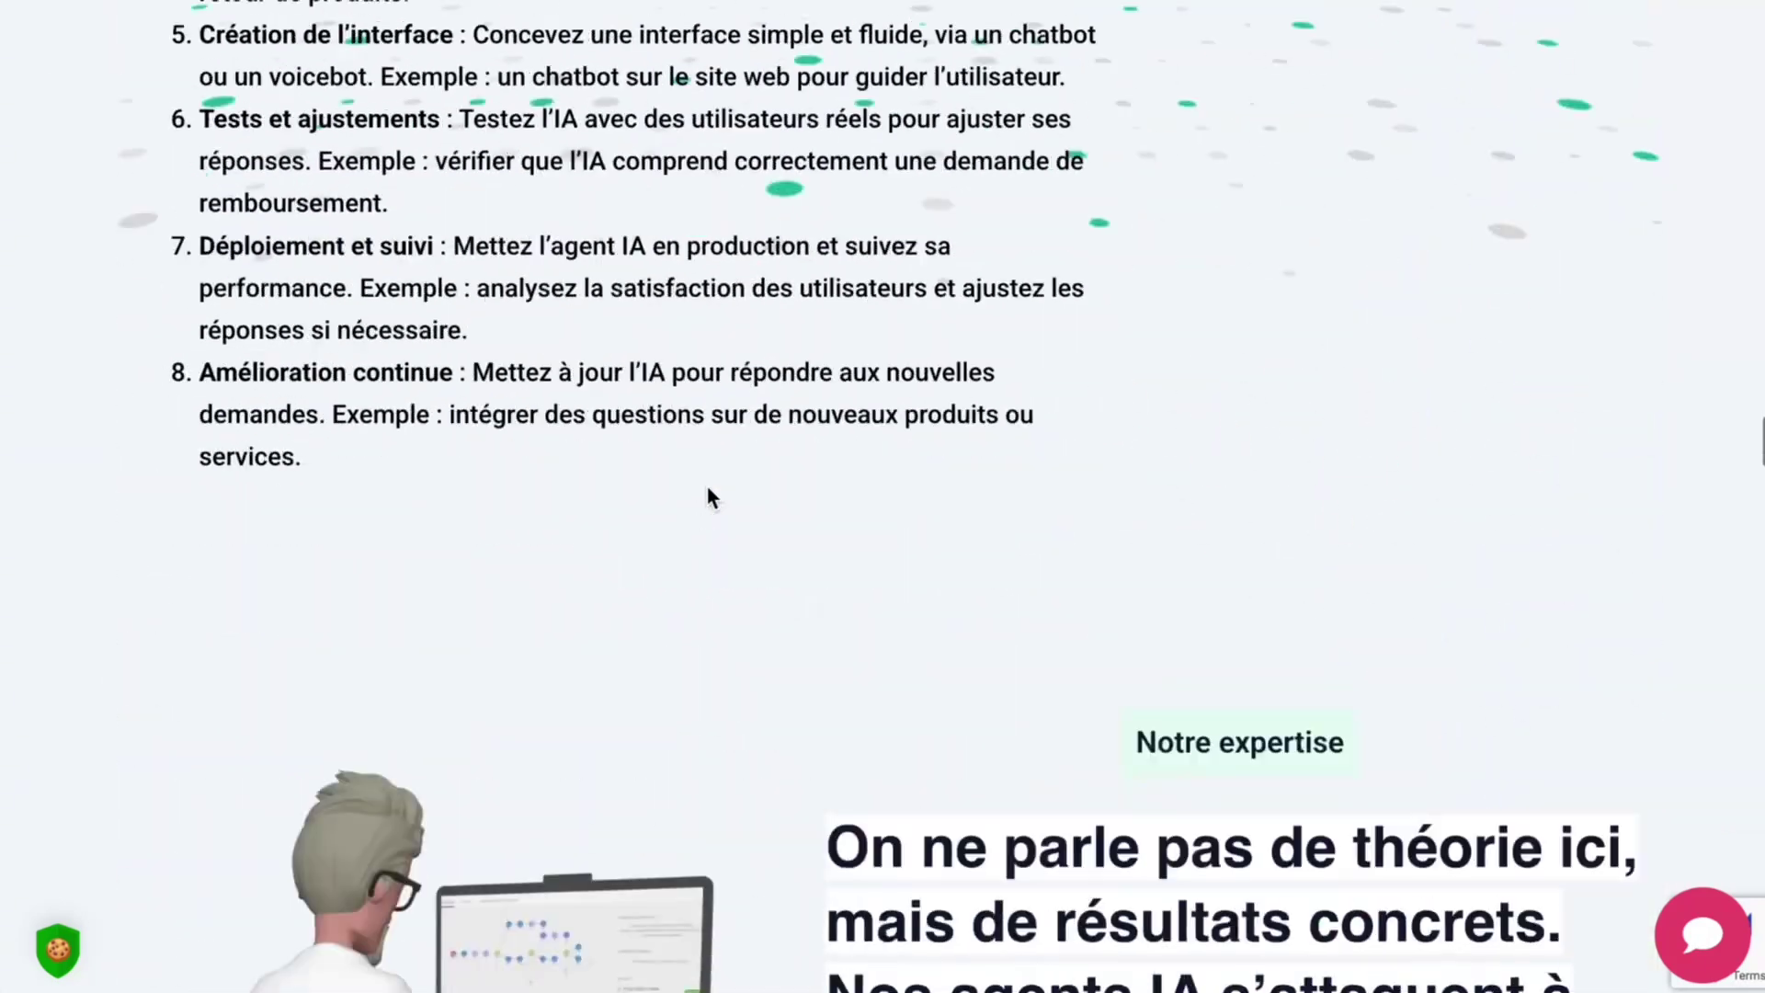
pyautogui.scroll(-5, 708, 497)
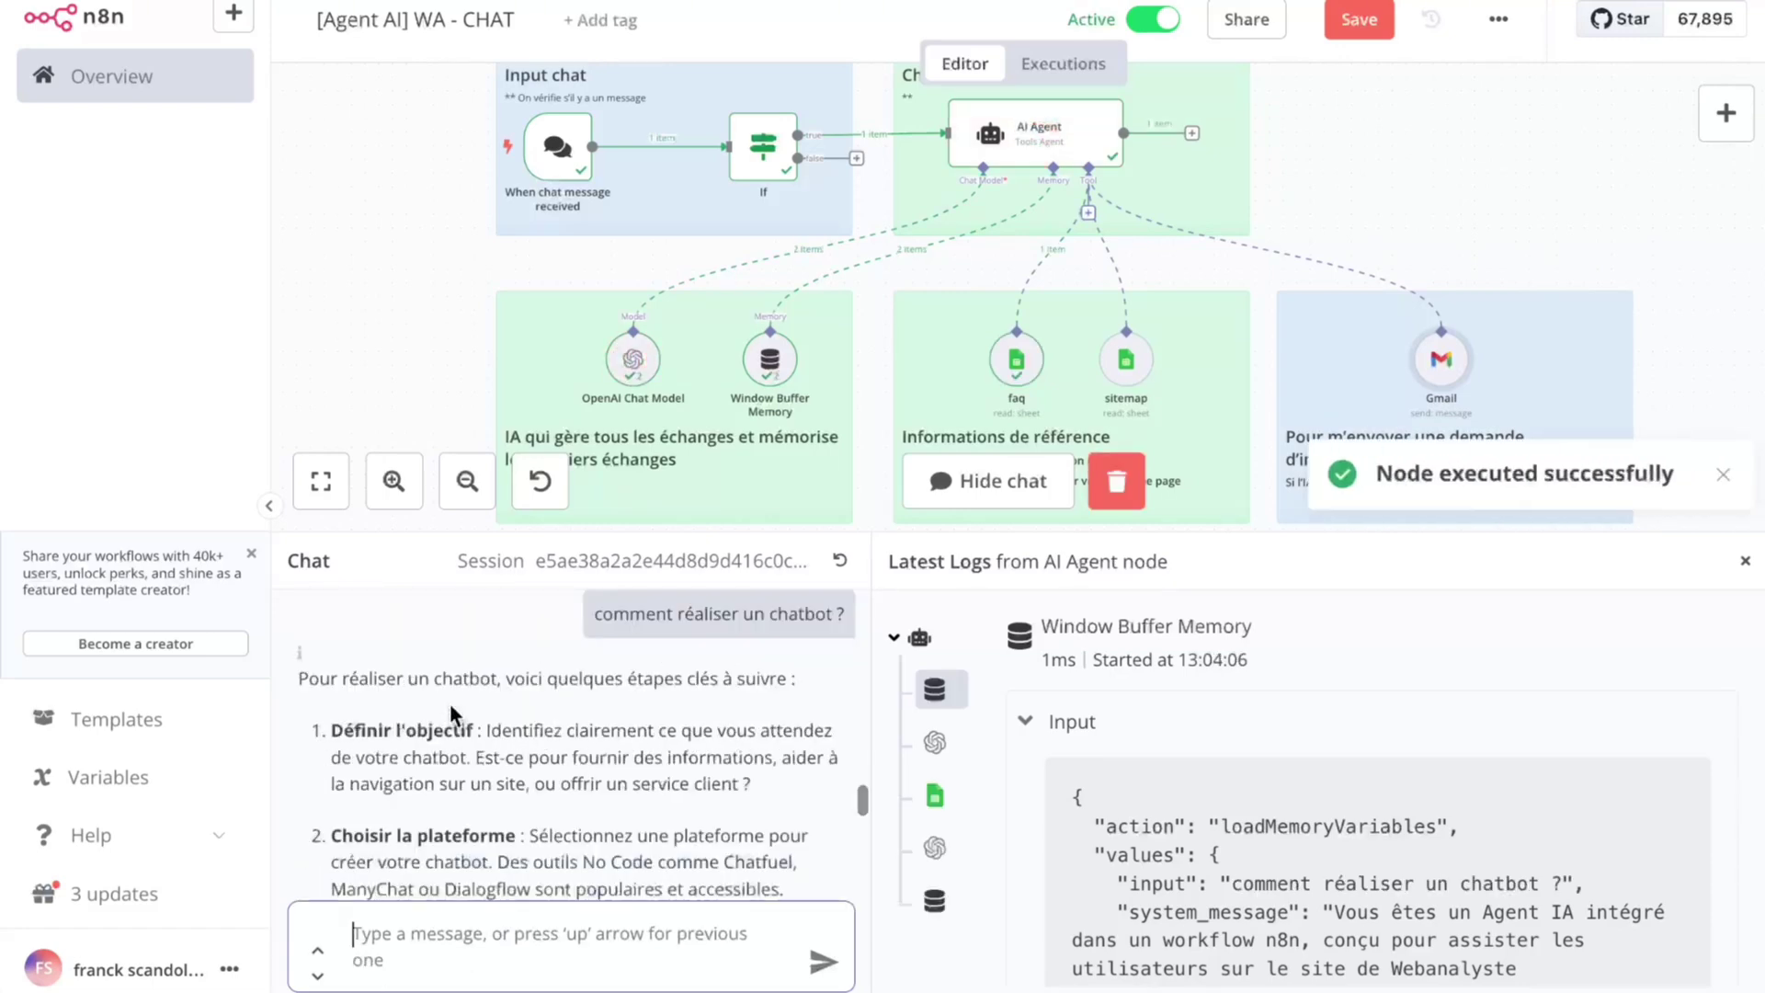
# Step: Read the bot's chatbot-building steps and reply 'oui' to its contact offer
pyautogui.scroll(-4, 611, 743)
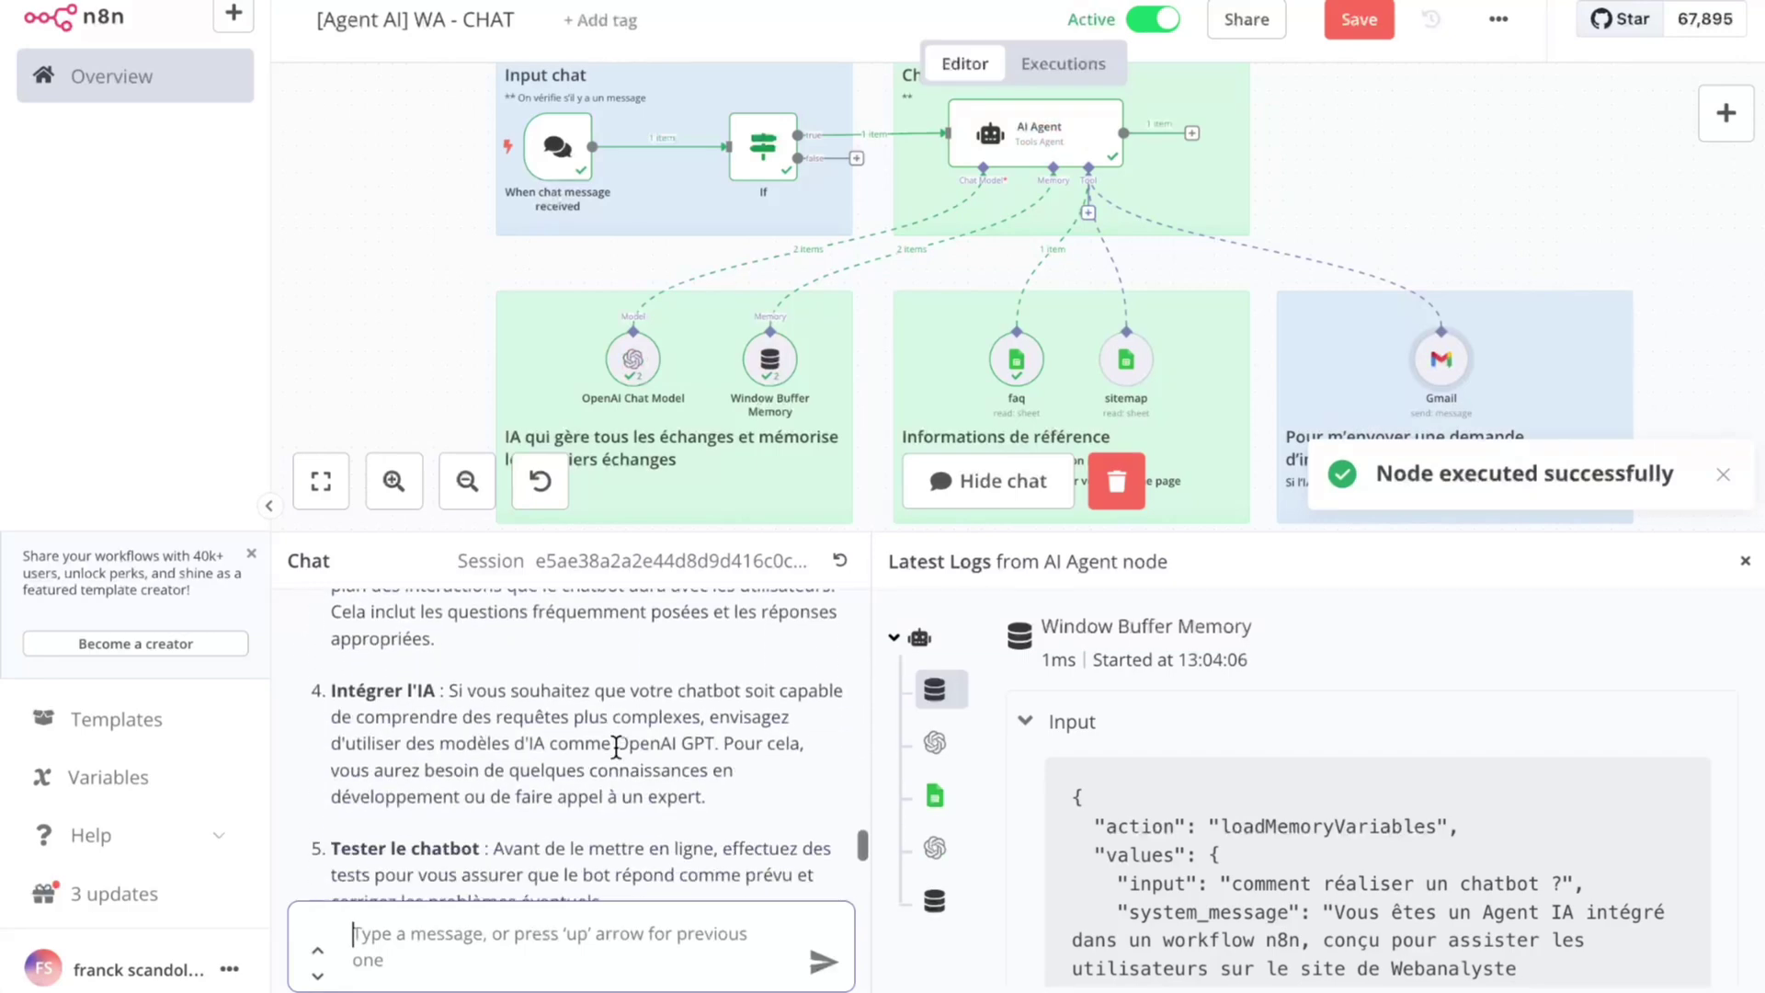
pyautogui.scroll(-3, 615, 744)
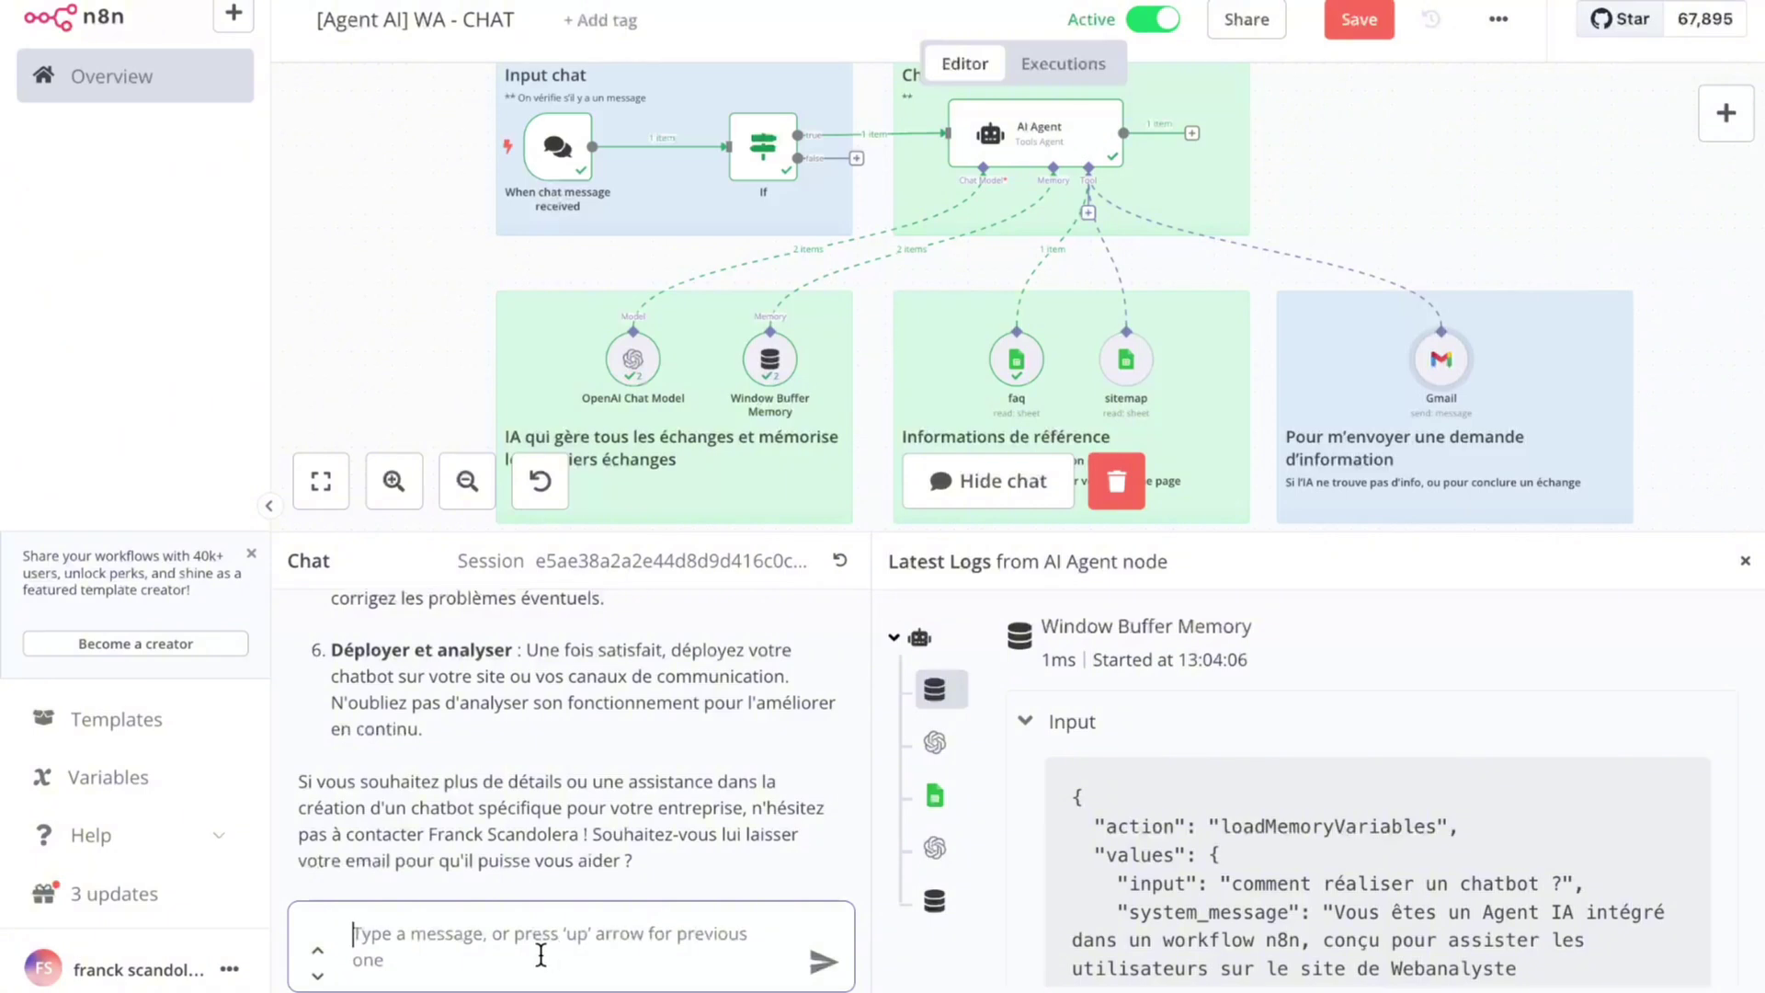
pyautogui.click(541, 954)
pyautogui.write('oui')
pyautogui.press('Return')
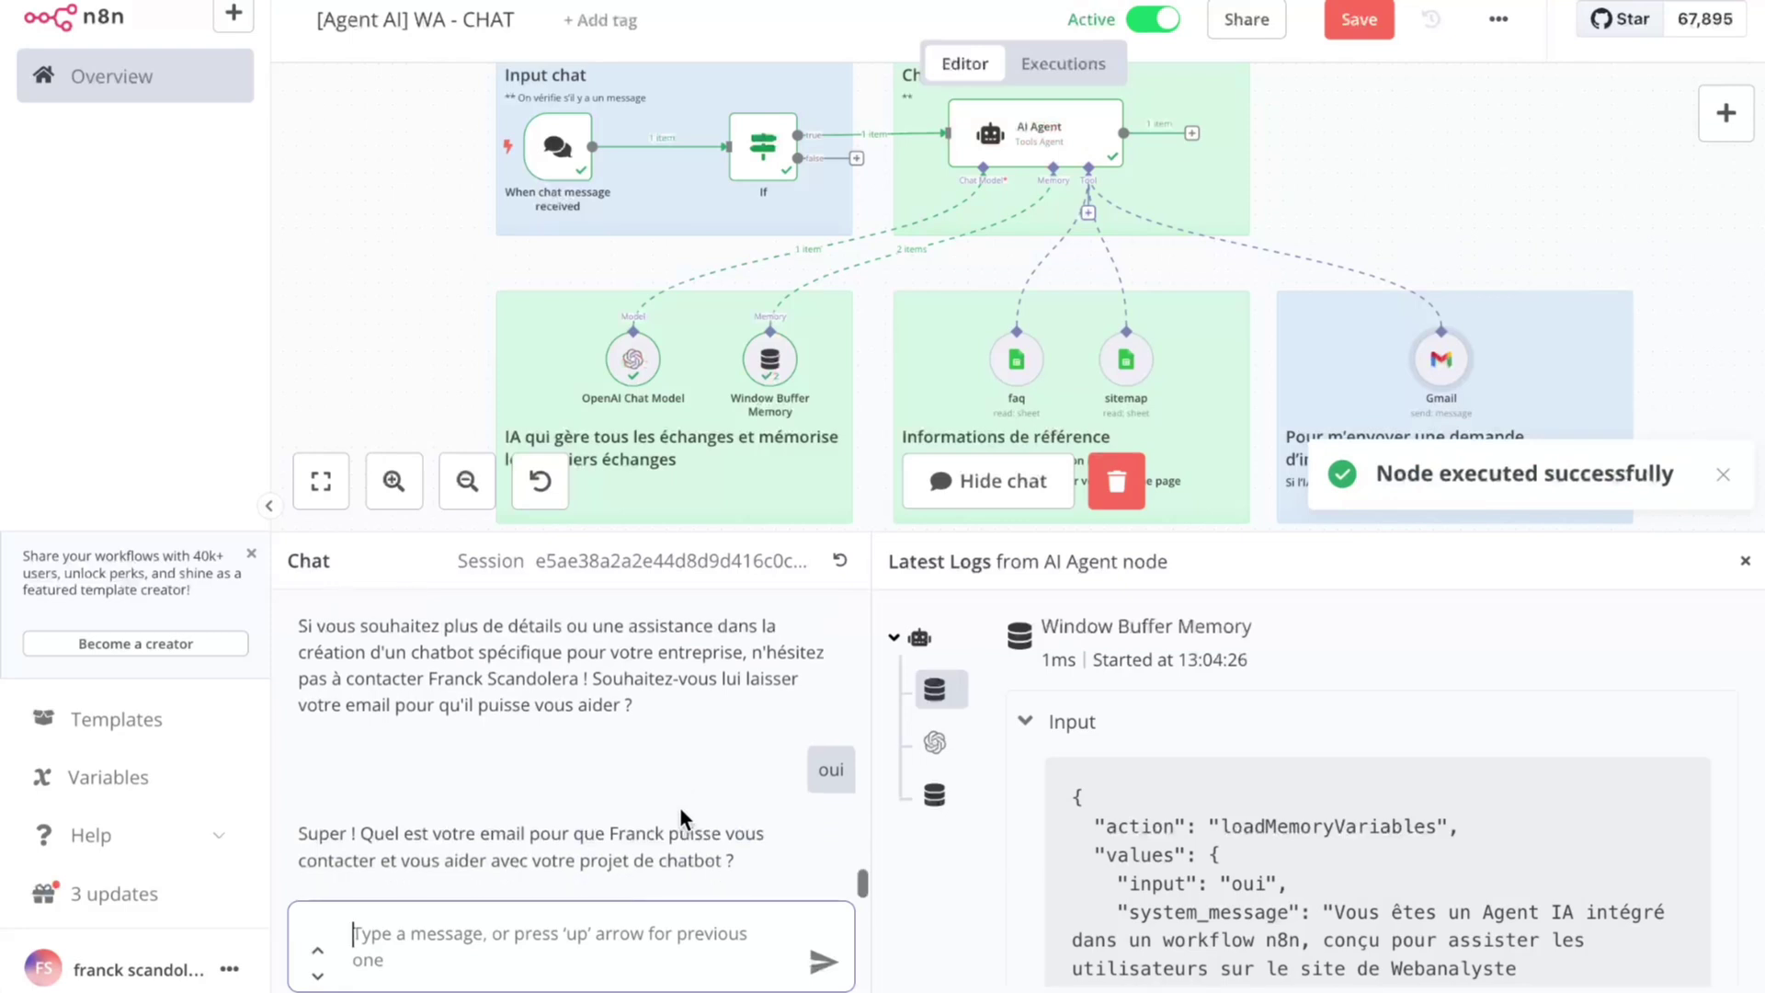
# Step: Answer the email request with a Gmail address, then the owner's address, then a professional test address
pyautogui.click(602, 952)
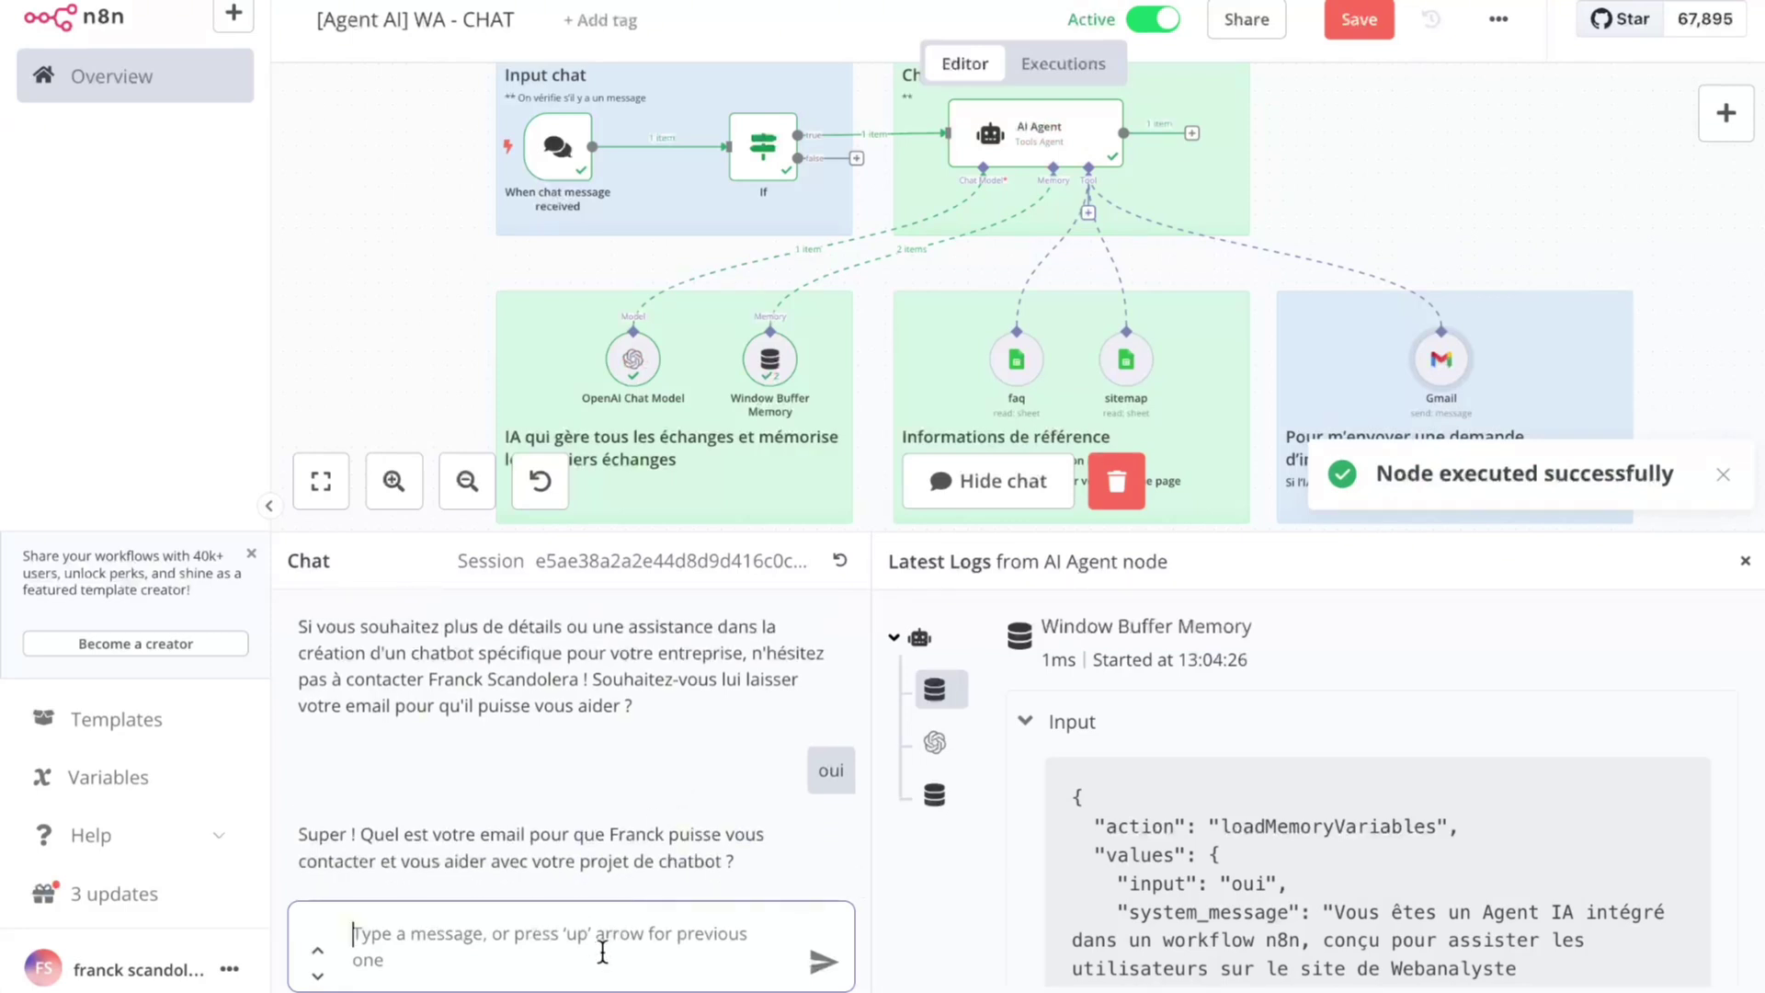
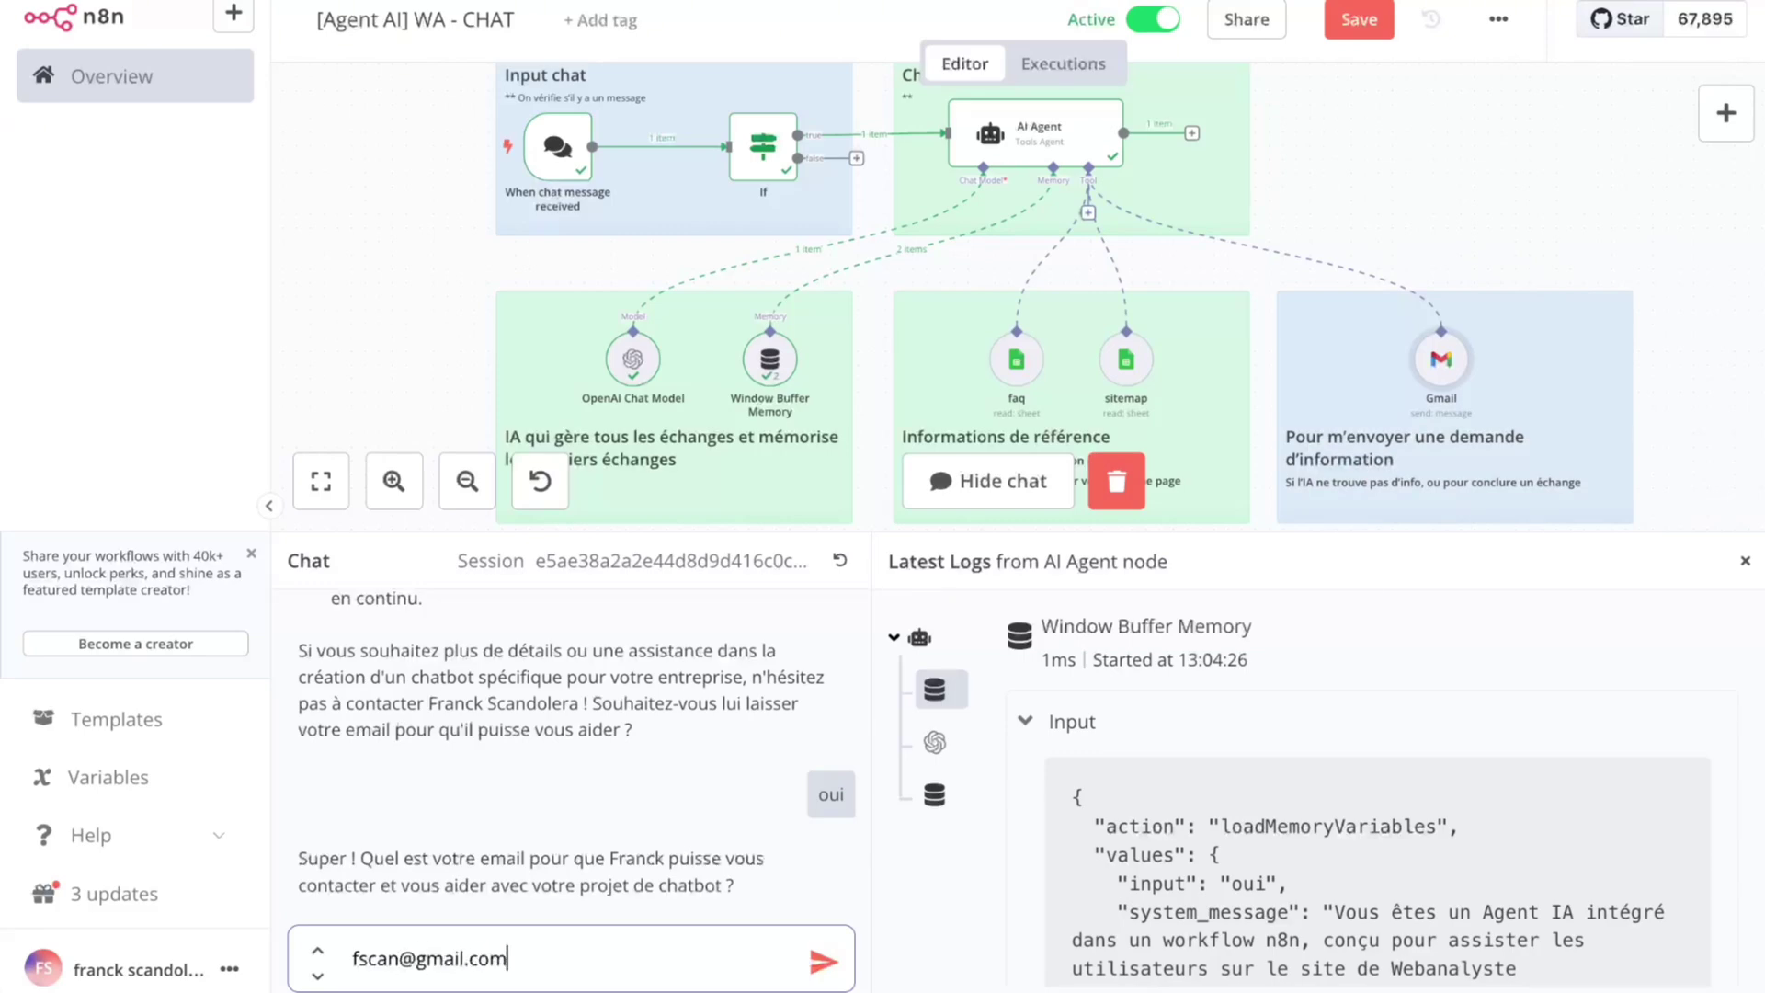
pyautogui.press('Return')
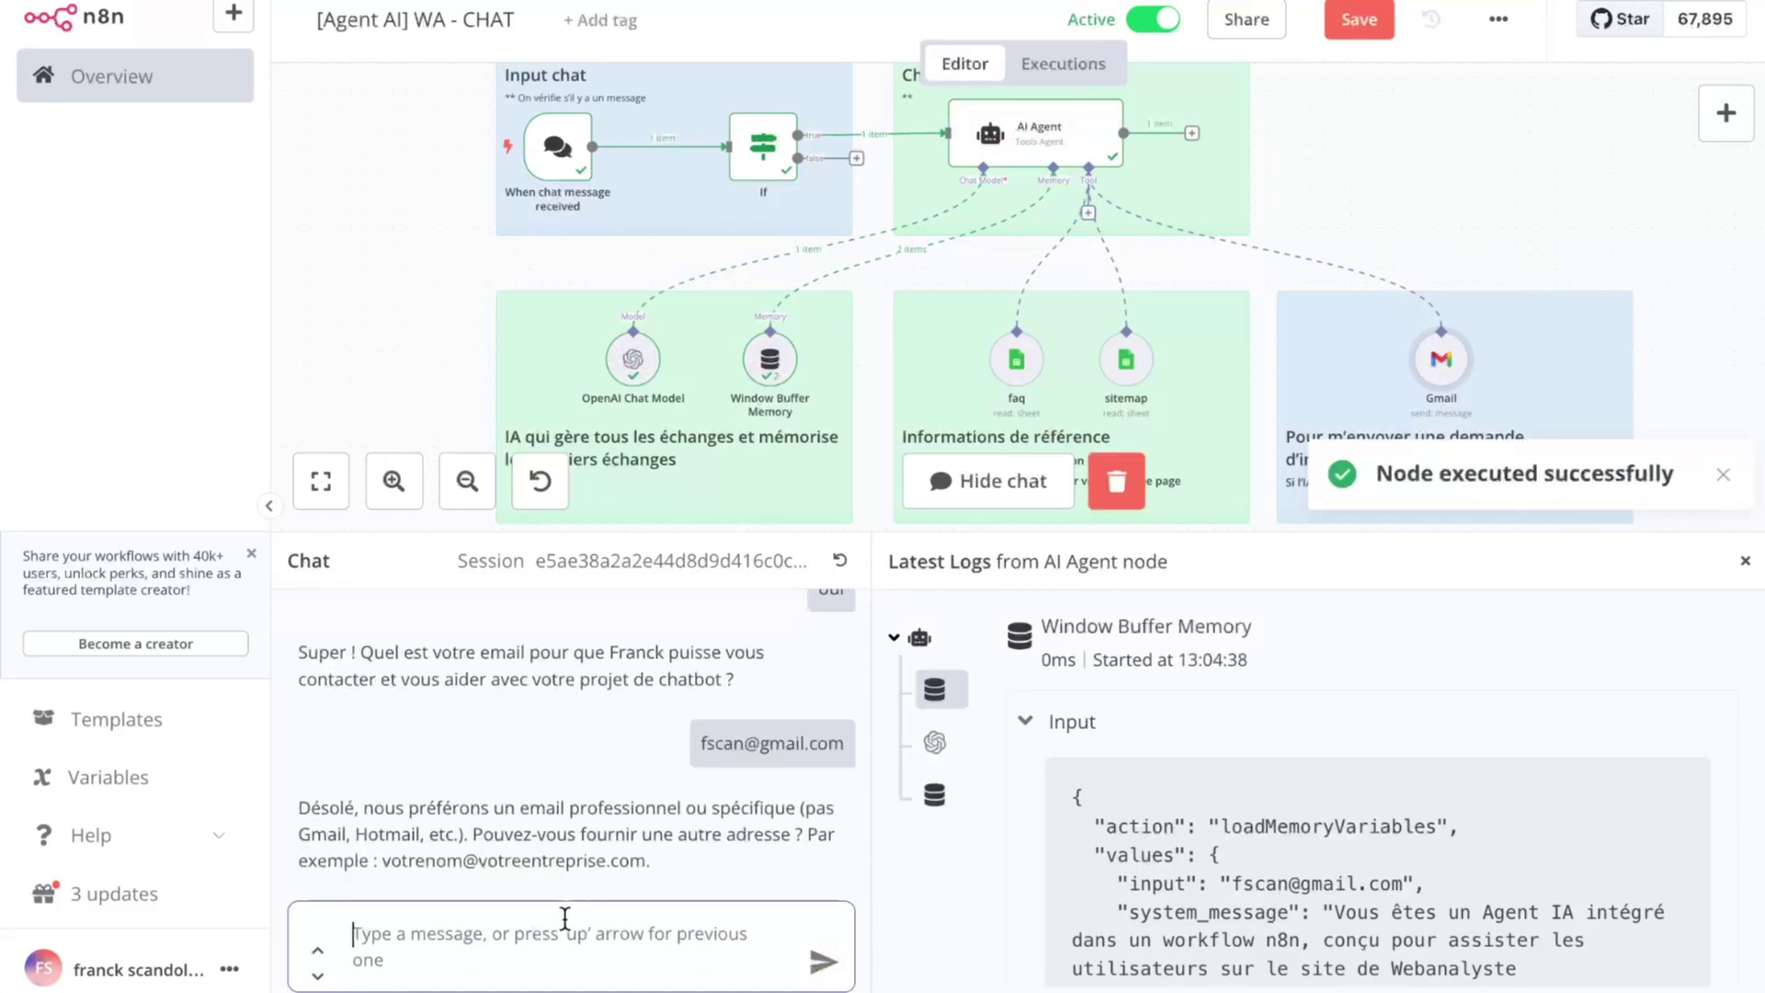
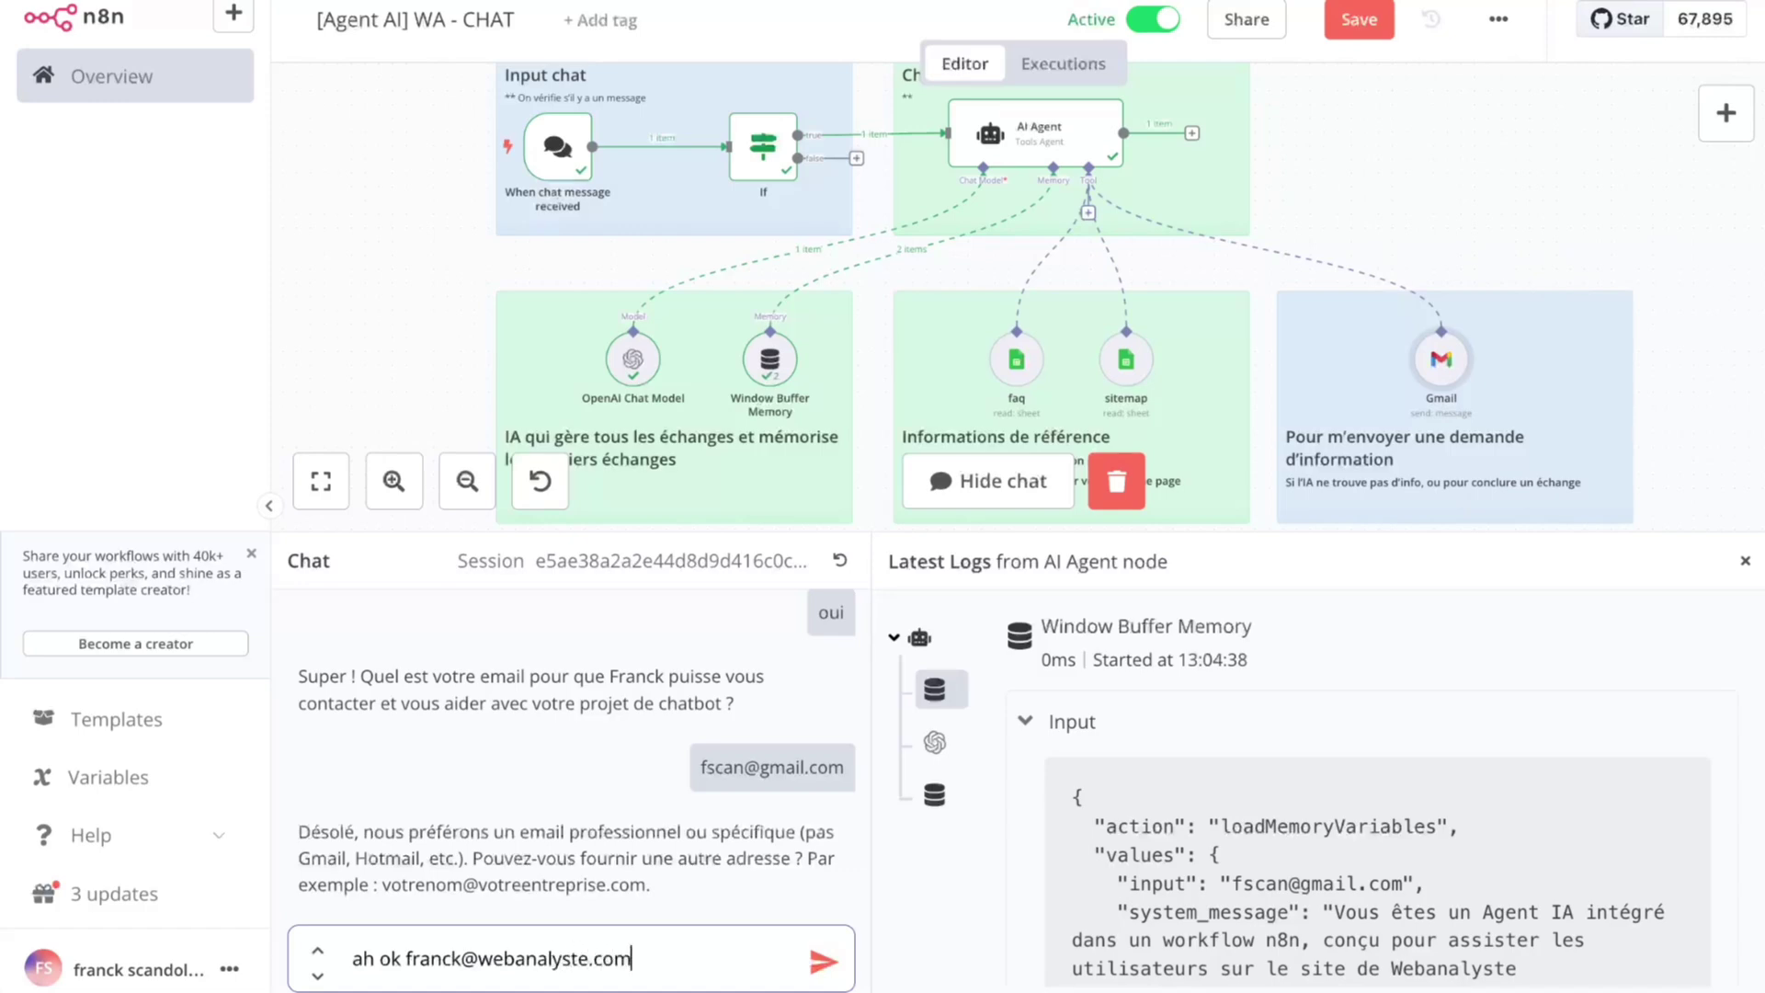
pyautogui.press('Return')
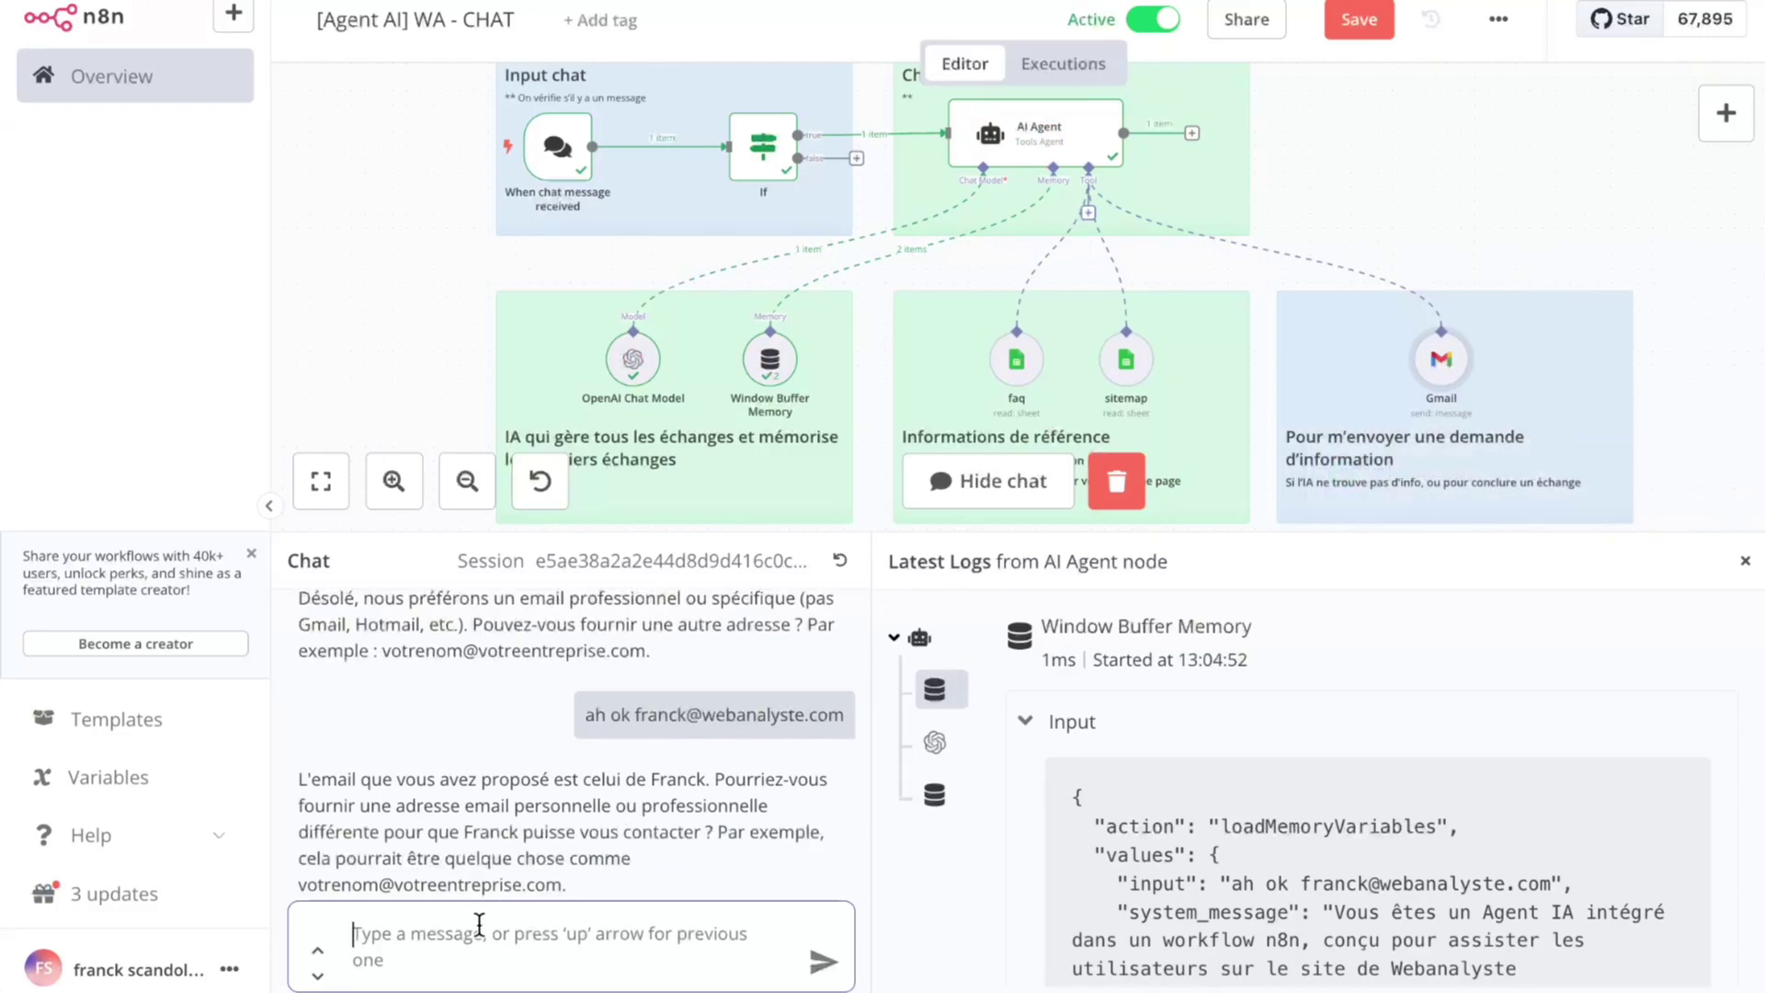
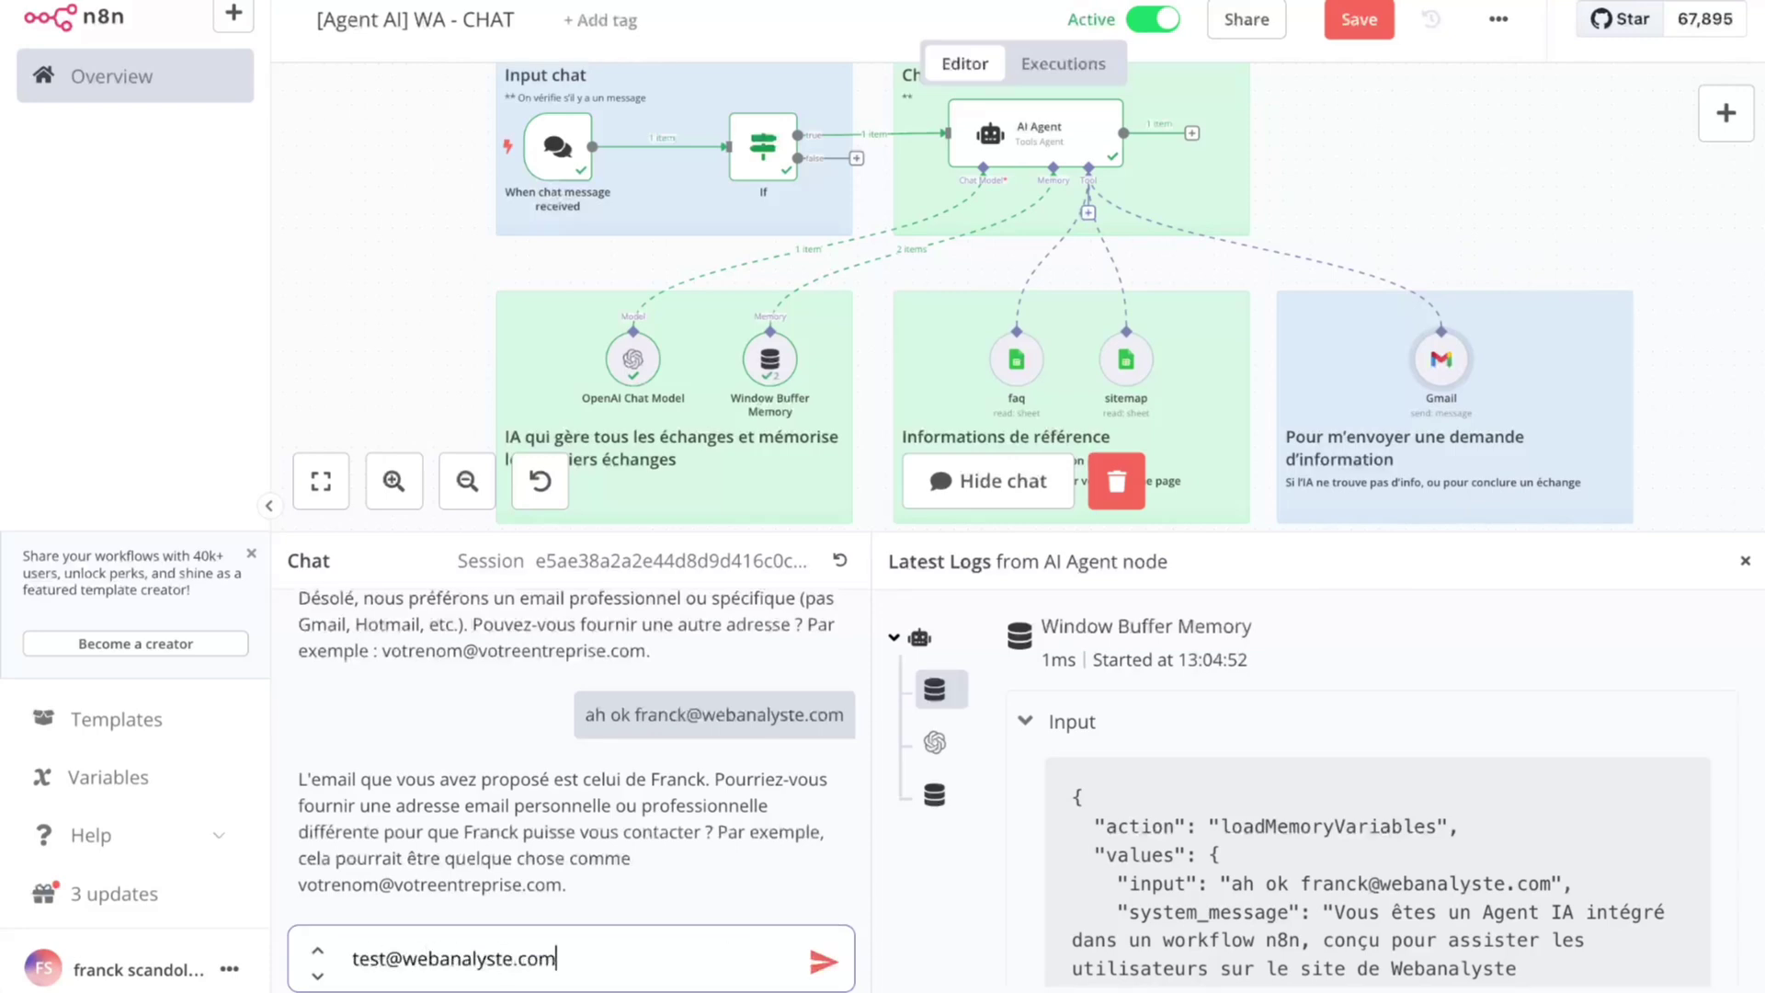
pyautogui.press('Return')
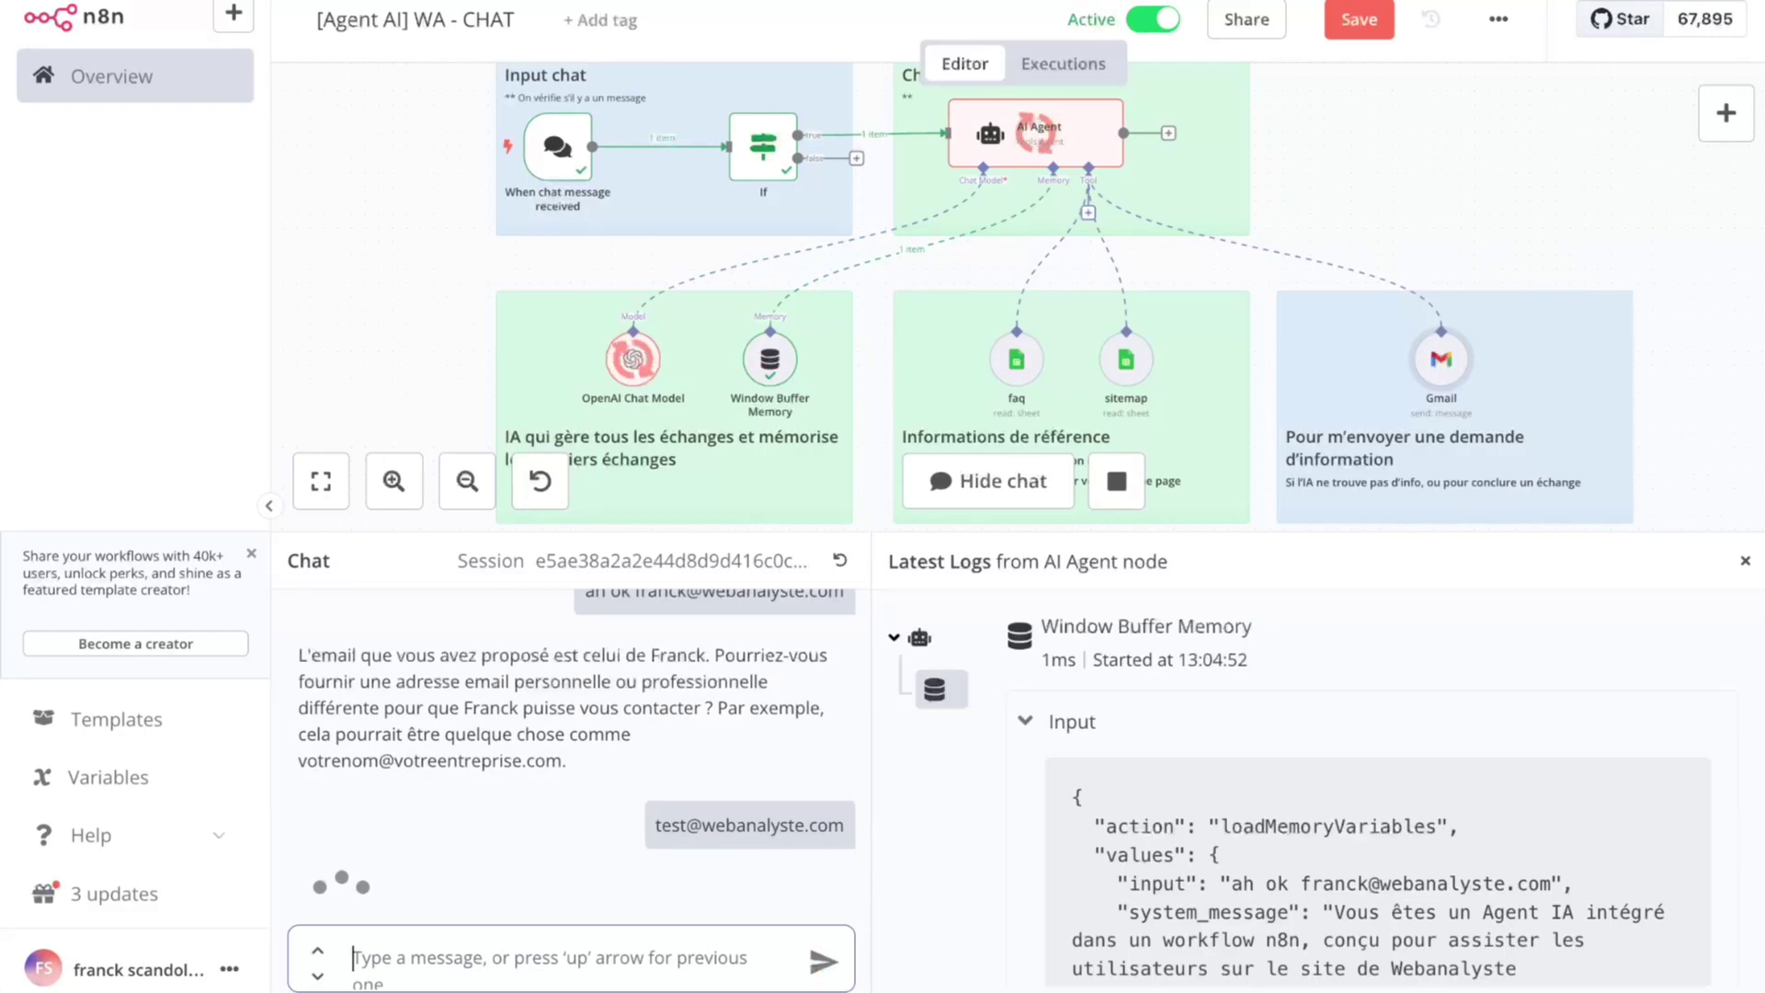